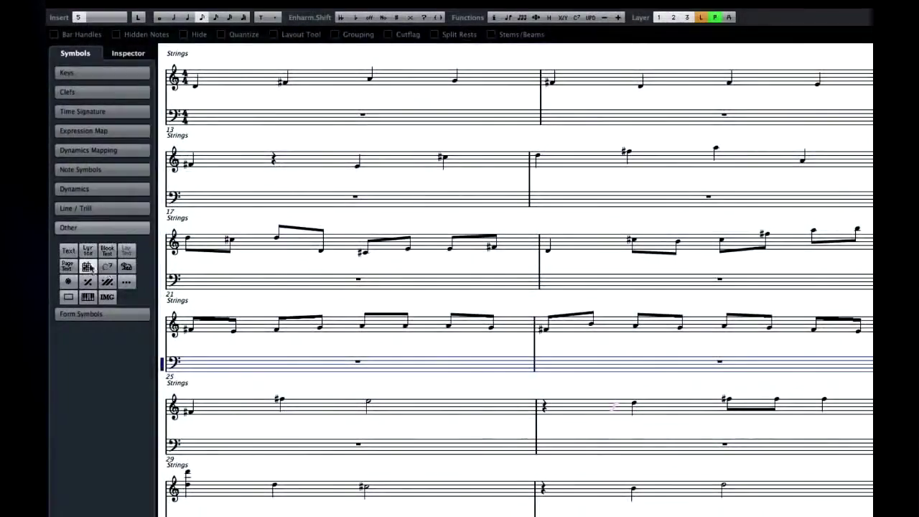
Place a guitar chord symbol in the score with three finger dots and apply it.
{"action": "left_click", "coordinate": [639, 370]}
{"action": "left_click", "coordinate": [530, 370]}
{"action": "left_click", "coordinate": [525, 377]}
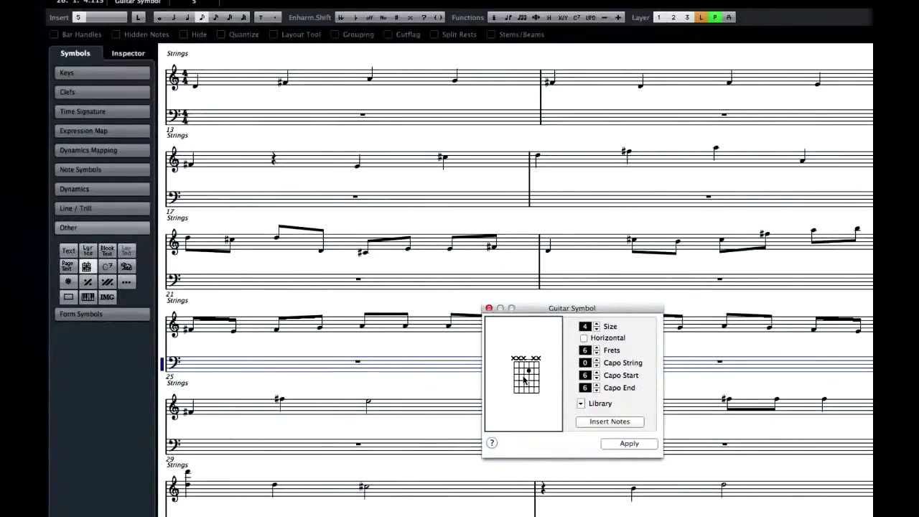
{"action": "left_click", "coordinate": [520, 383]}
{"action": "left_click", "coordinate": [627, 443]}
{"action": "left_click", "coordinate": [627, 443]}
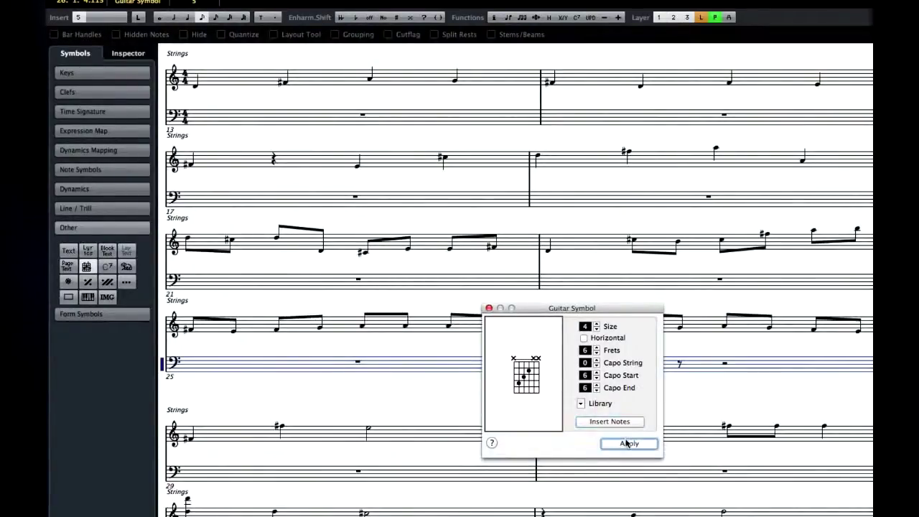
Close the chord editor, redraw the volume curve as falling steps, and narrow the editor panel.
{"action": "left_click", "coordinate": [489, 308]}
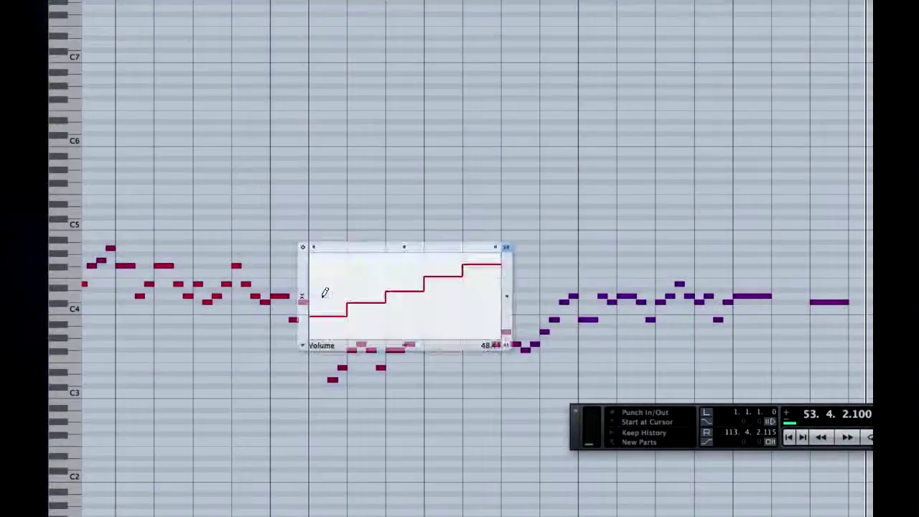
{"action": "mouse_move", "coordinate": [324, 293]}
{"action": "left_mouse_down"}
{"action": "mouse_move", "coordinate": [410, 289]}
{"action": "mouse_move", "coordinate": [484, 314]}
{"action": "left_mouse_up"}
{"action": "left_click_drag", "start_coordinate": [502, 345], "coordinate": [429, 347]}
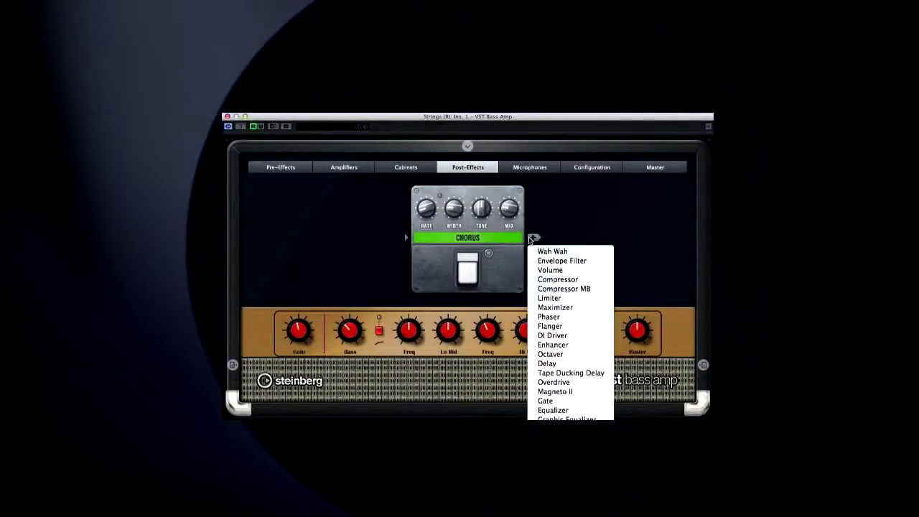
Insert a Volume pedal after Chorus in the Post-Effects and show the Microphones choices.
{"action": "left_click", "coordinate": [553, 275]}
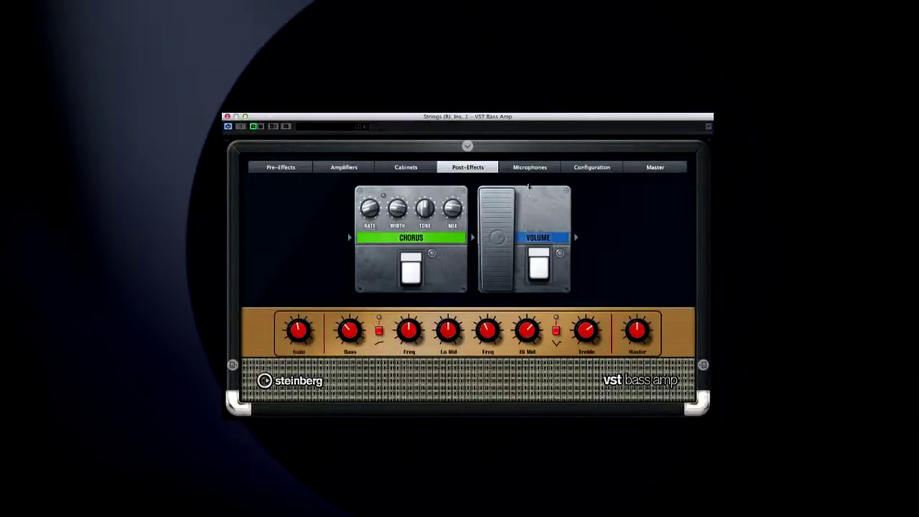
{"action": "left_click", "coordinate": [531, 166]}
{"action": "mouse_move", "coordinate": [565, 222]}
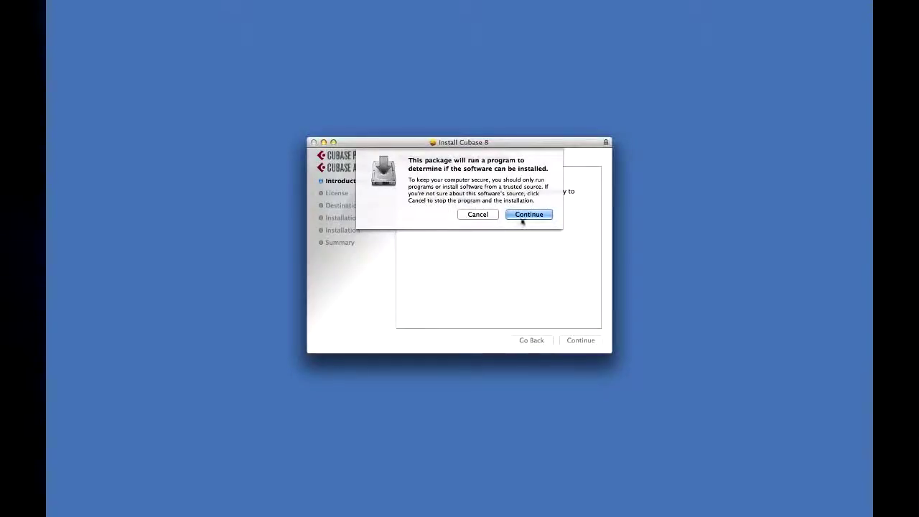
Let the installer run its check, then continue past the Introduction and License pages.
{"action": "left_click", "coordinate": [523, 217]}
{"action": "left_click", "coordinate": [573, 341]}
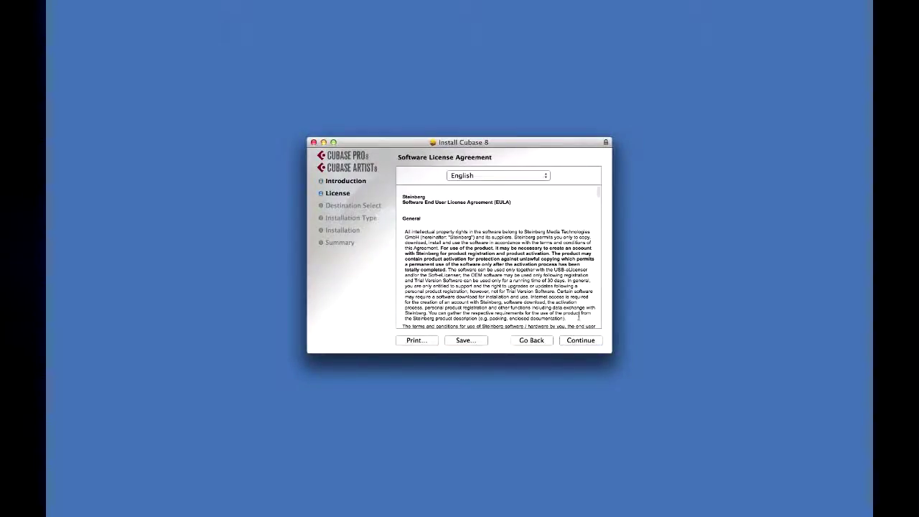
{"action": "left_click", "coordinate": [581, 342]}
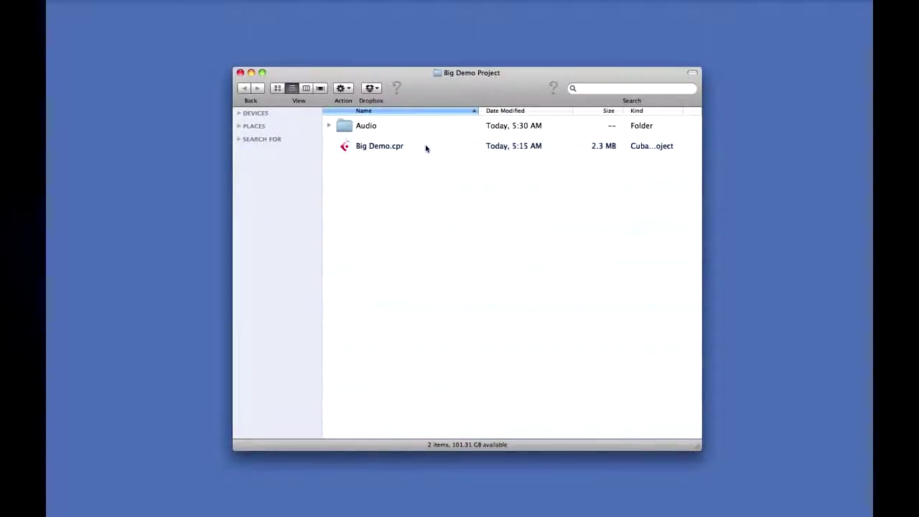
Expand the Audio folder beside Big Demo.cpr and select its wav files, including Guitar Solo.wav.
{"action": "left_click", "coordinate": [424, 145]}
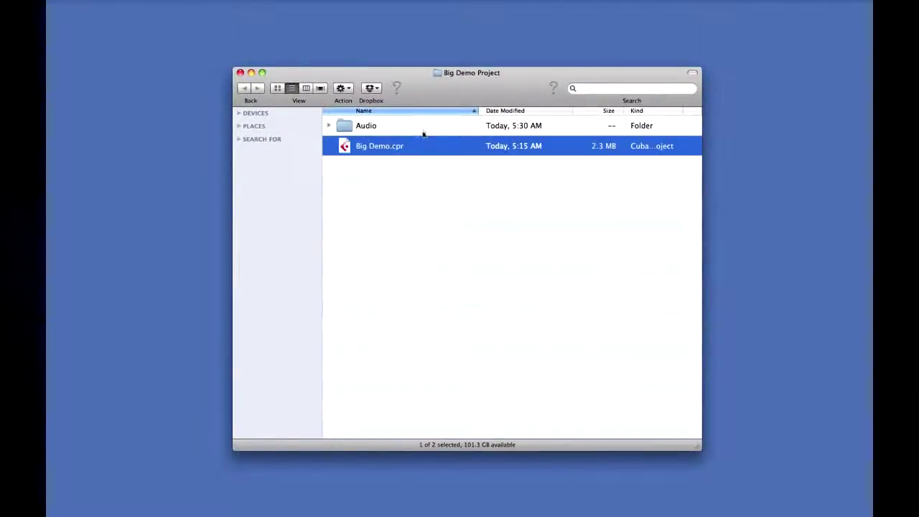
{"action": "left_click", "coordinate": [423, 131]}
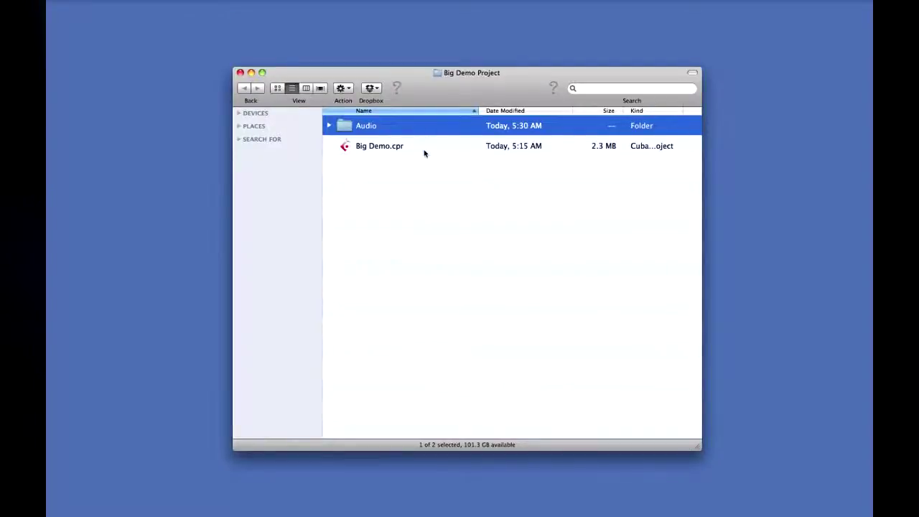
{"action": "left_click", "coordinate": [424, 151]}
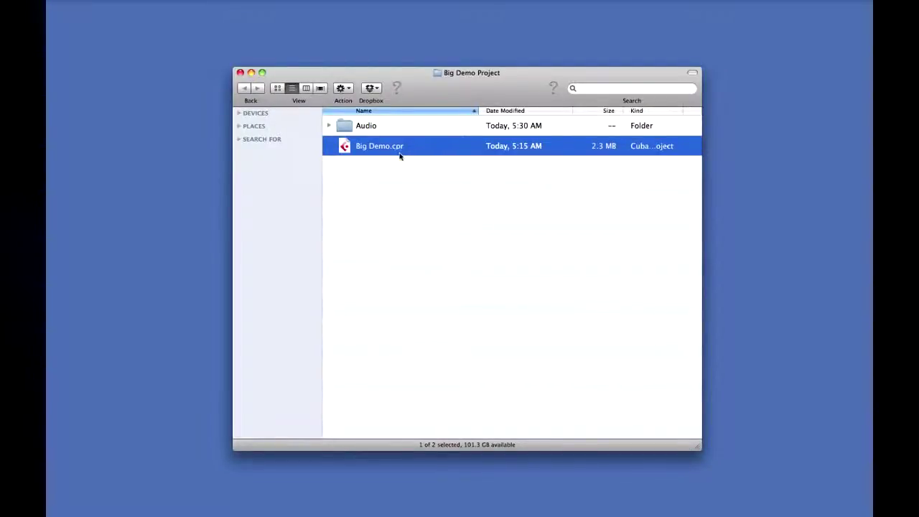
{"action": "left_click", "coordinate": [371, 132]}
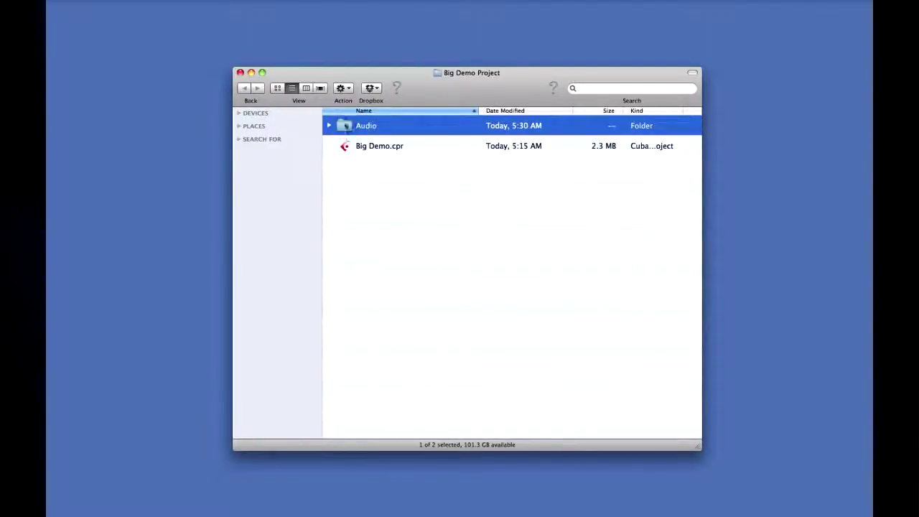
{"action": "left_click", "coordinate": [327, 126]}
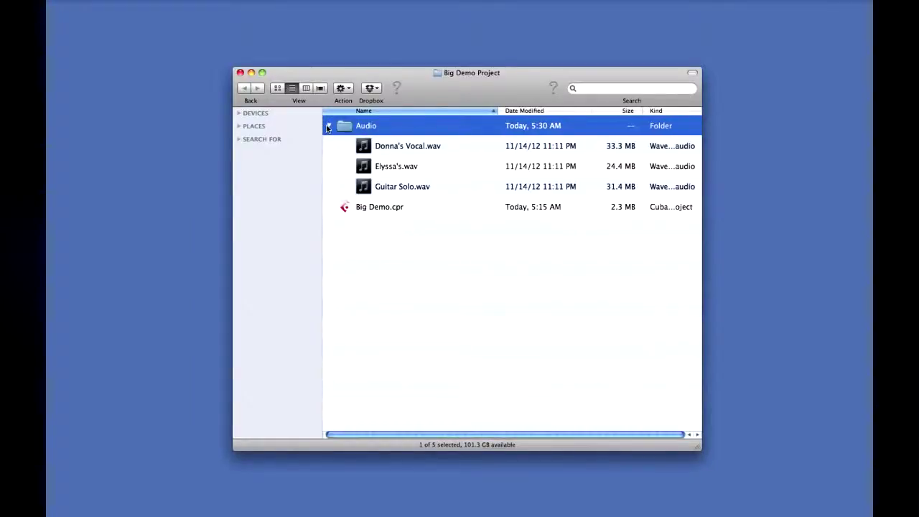
{"action": "left_click", "coordinate": [406, 153]}
{"action": "left_click", "coordinate": [409, 160]}
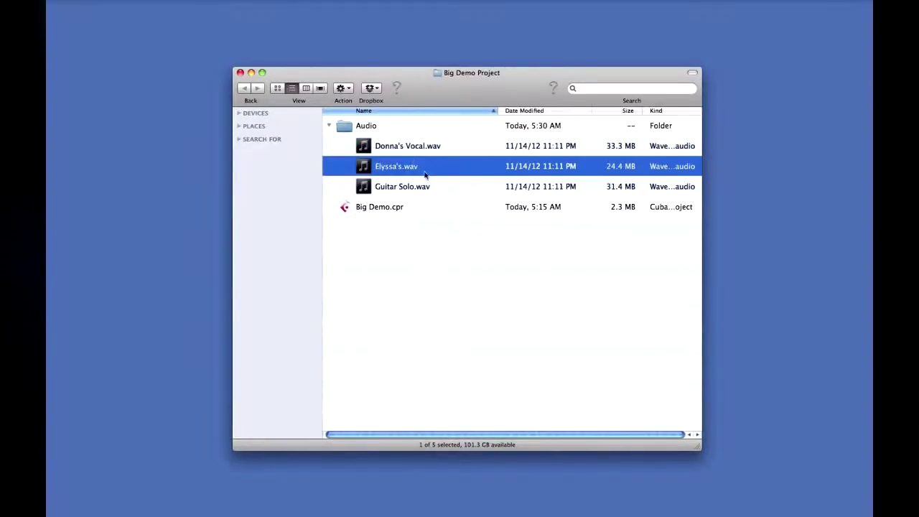
{"action": "left_click", "coordinate": [434, 185]}
{"action": "left_click", "coordinate": [461, 242]}
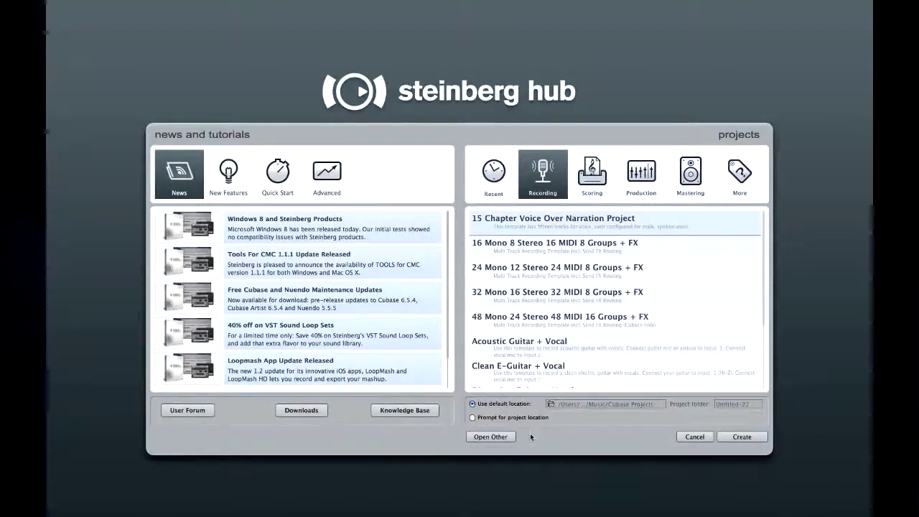
Pick the Empty template under More, set Prompt for project location, and continue.
{"action": "left_click", "coordinate": [468, 418]}
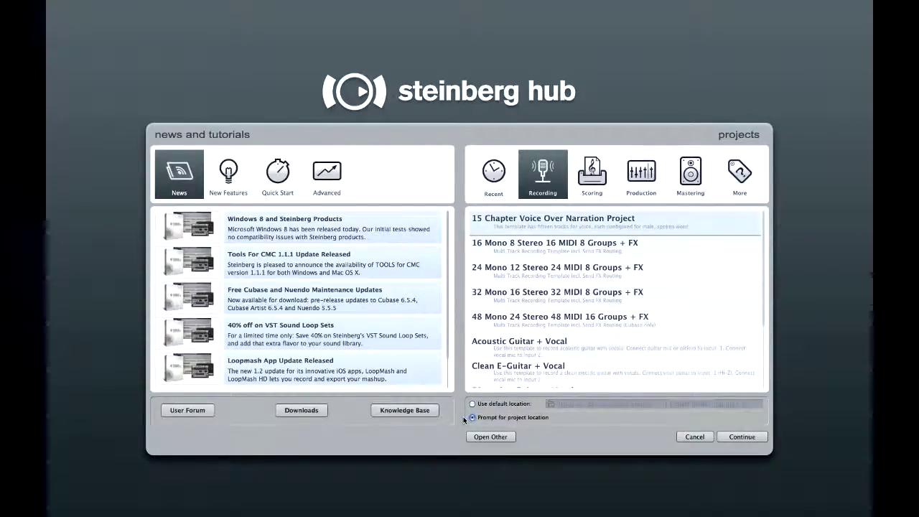
{"action": "left_click", "coordinate": [464, 405]}
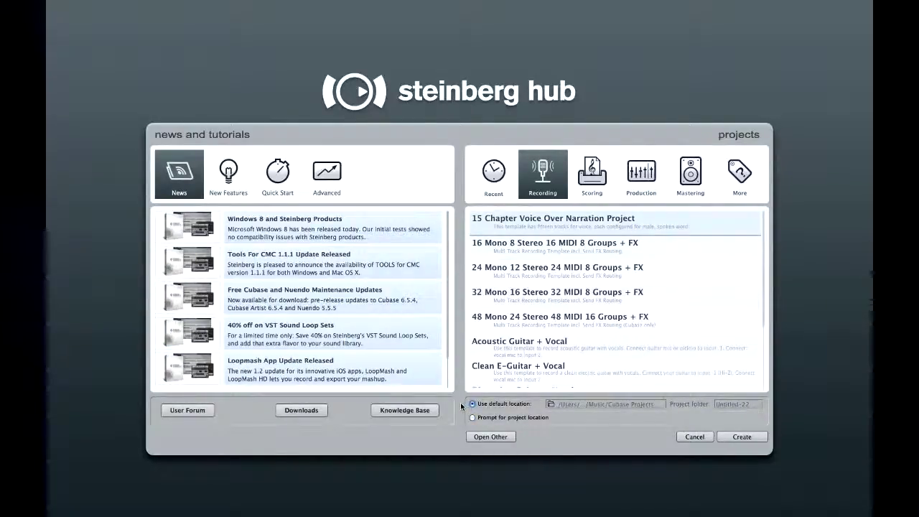
{"action": "left_click", "coordinate": [740, 173]}
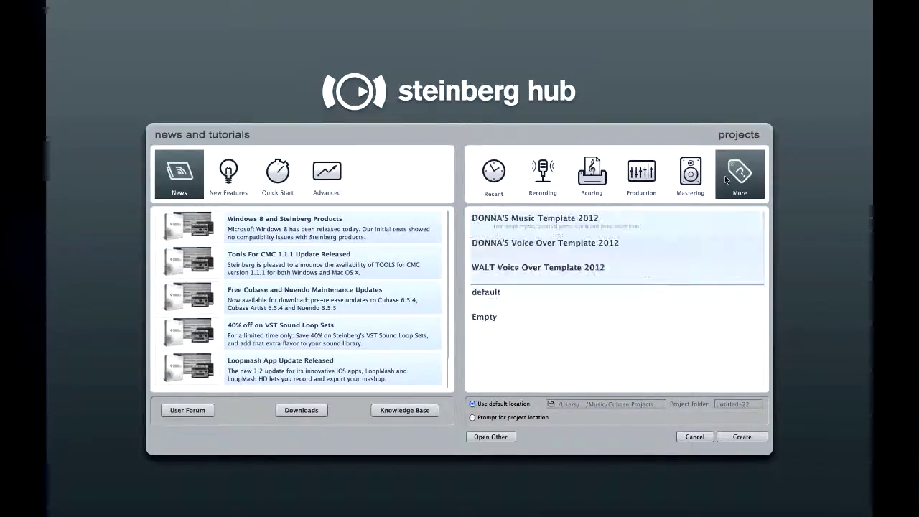
{"action": "left_click", "coordinate": [494, 320]}
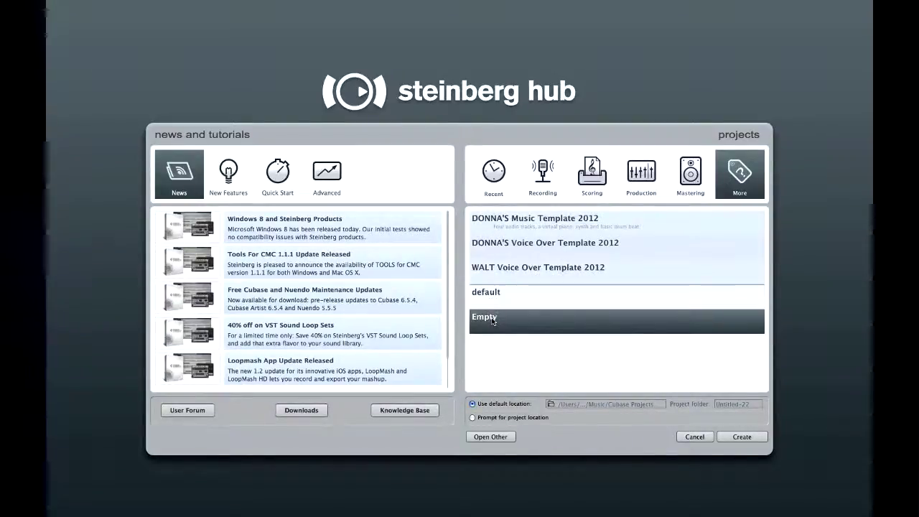
{"action": "left_click", "coordinate": [473, 418]}
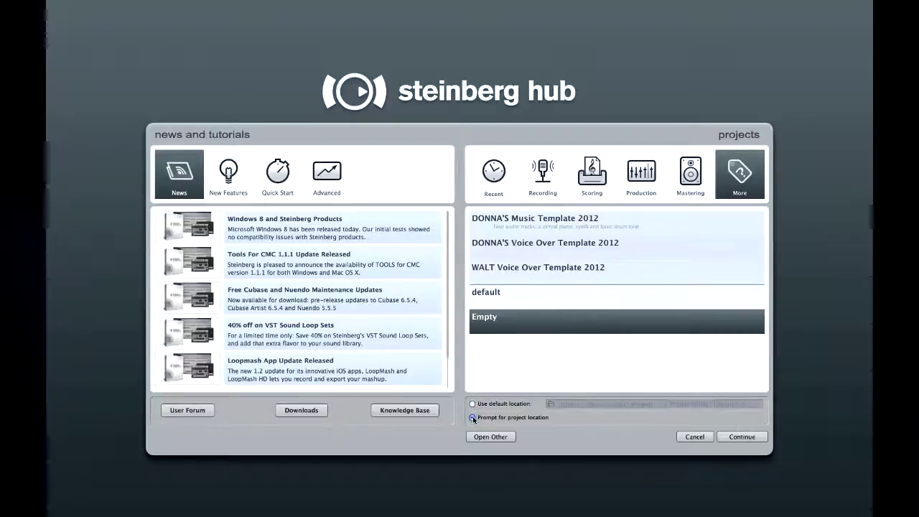
{"action": "left_click", "coordinate": [738, 436]}
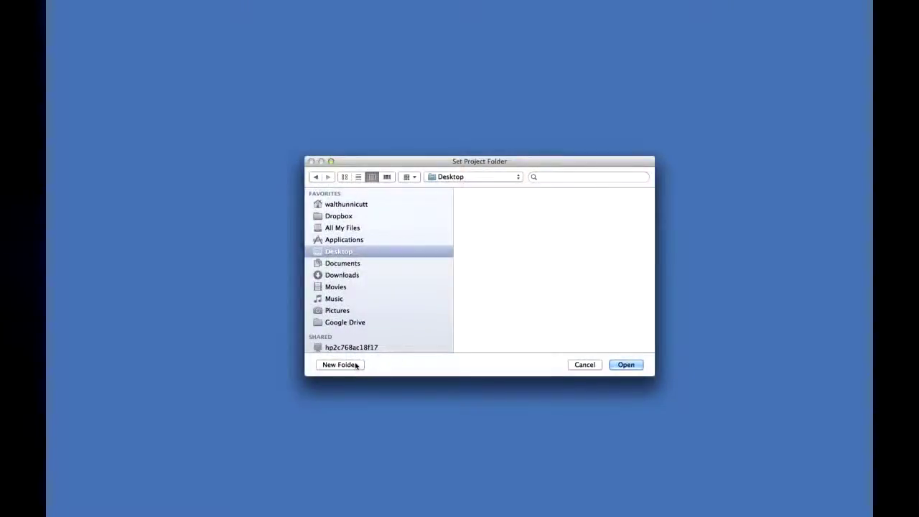
Create a 'My First Project' folder and open the new project in it.
{"action": "left_click", "coordinate": [357, 365]}
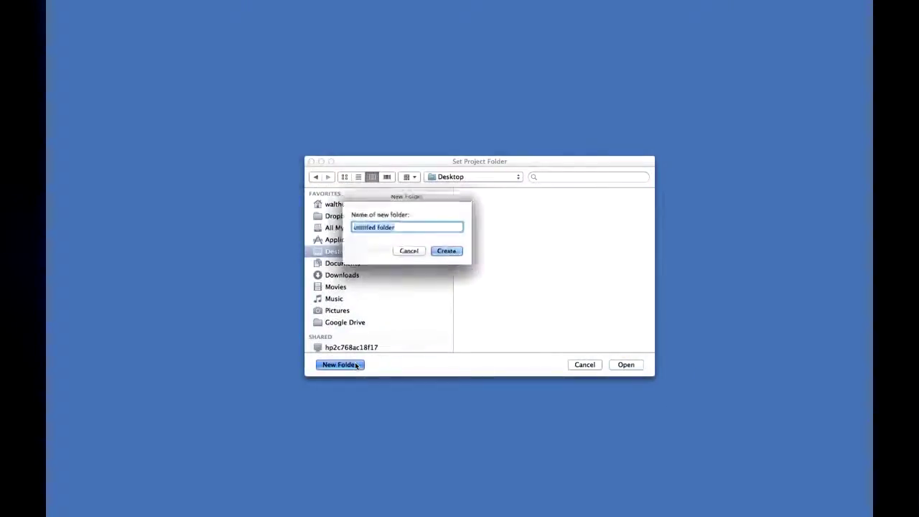
{"action": "type", "text": "My"}
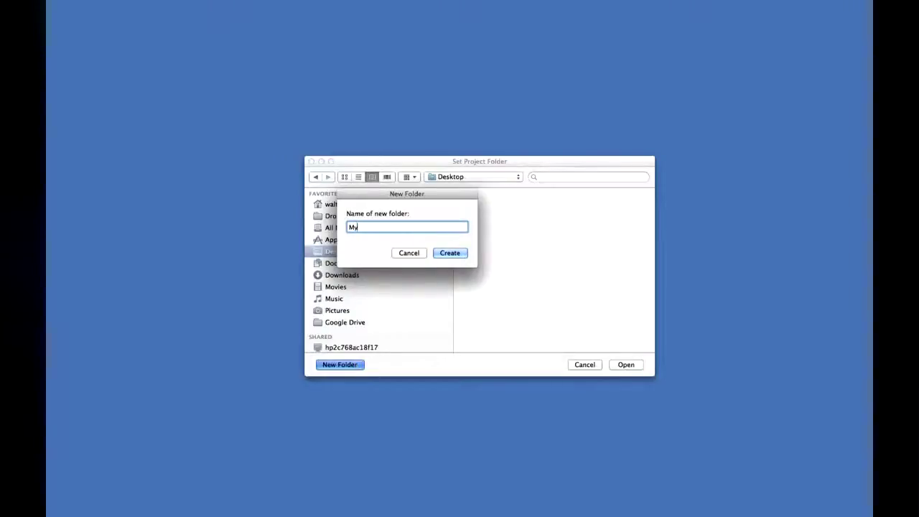
{"action": "type", "text": " First Project"}
{"action": "left_click", "coordinate": [438, 253]}
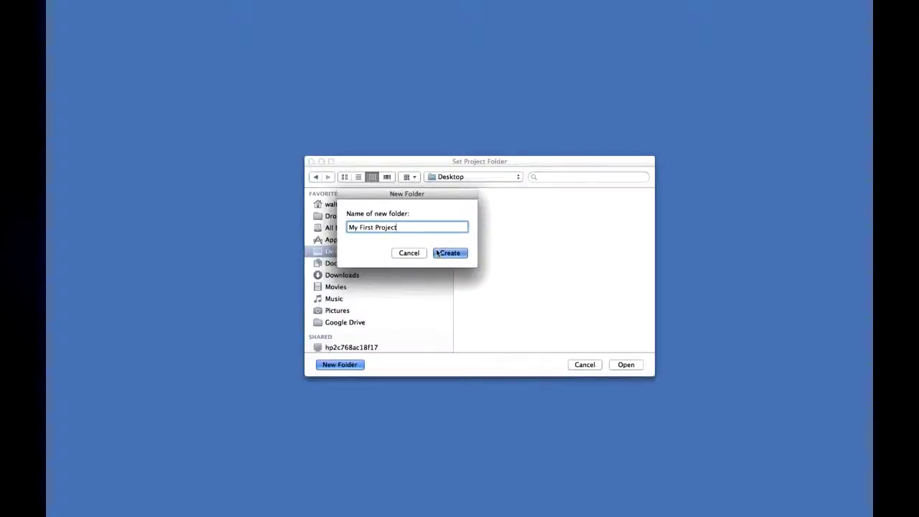
{"action": "left_click", "coordinate": [632, 368]}
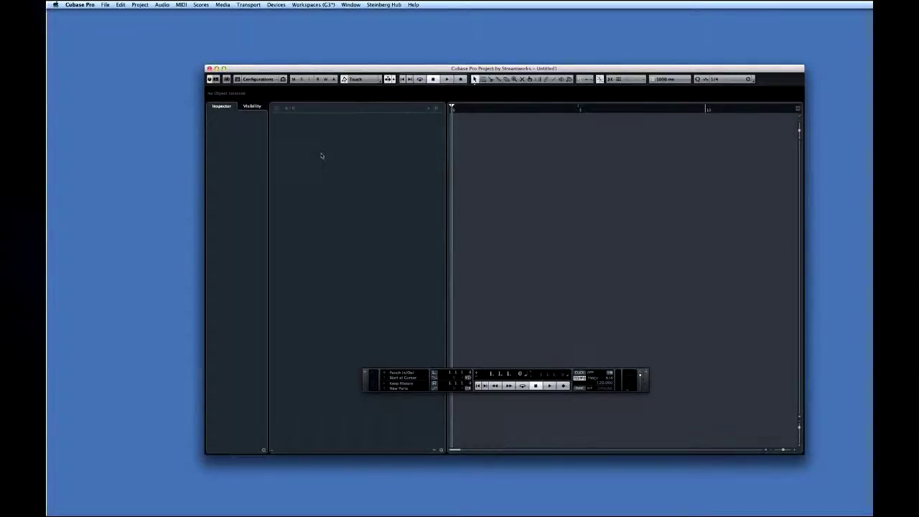
Add audio tracks from the Project menu with Count 3 and Mono configuration.
{"action": "left_click", "coordinate": [141, 5]}
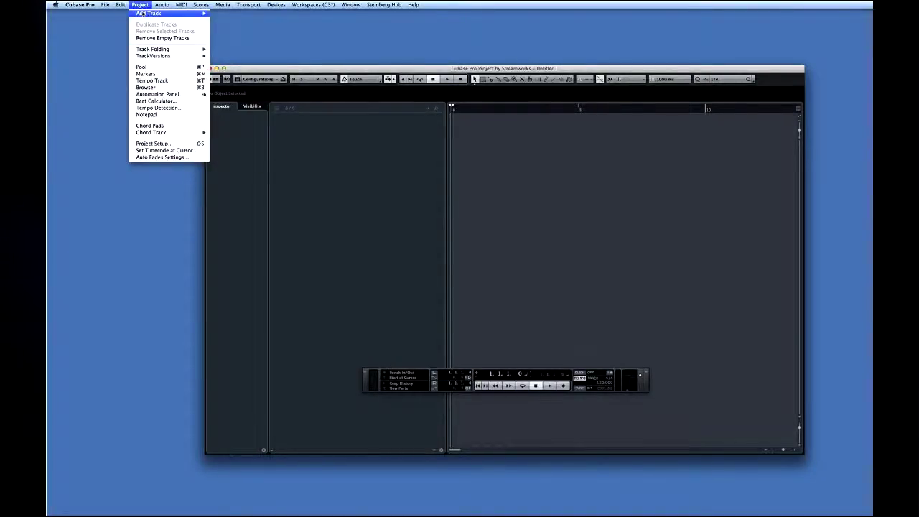
{"action": "mouse_move", "coordinate": [143, 14]}
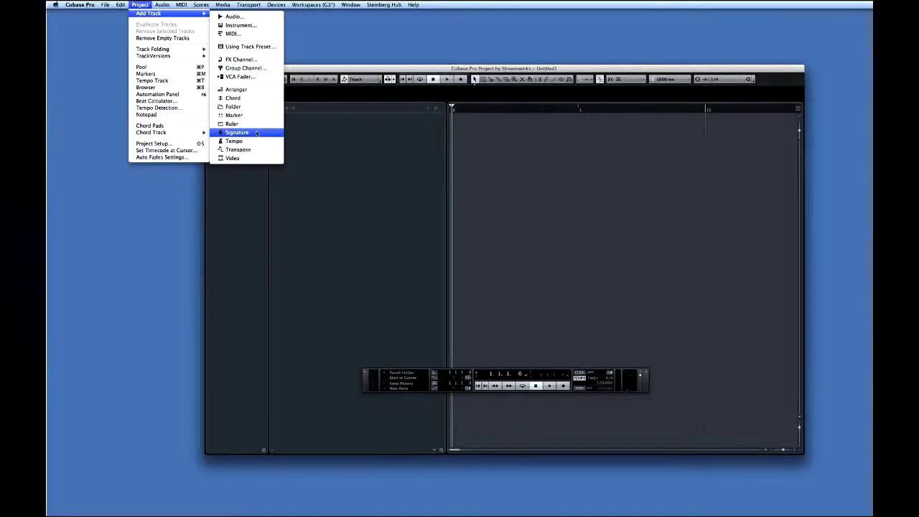
{"action": "left_click", "coordinate": [251, 17]}
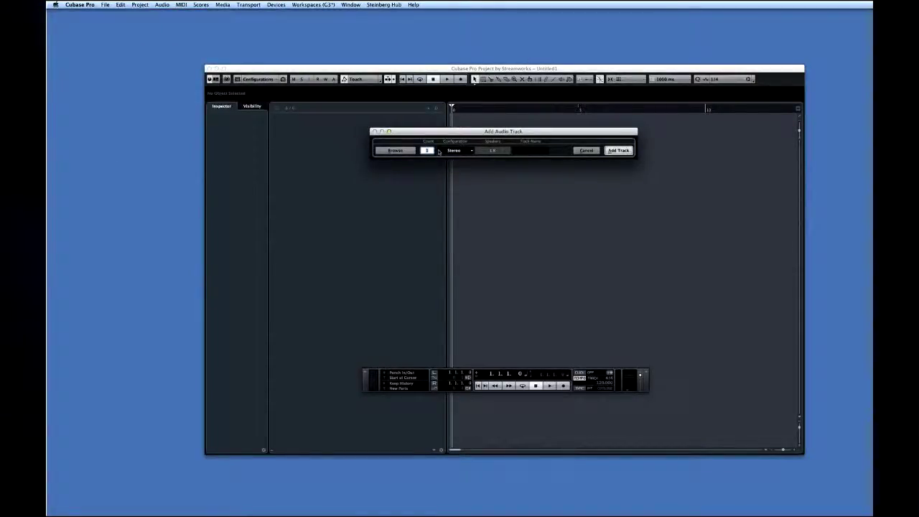
{"action": "type", "text": "3"}
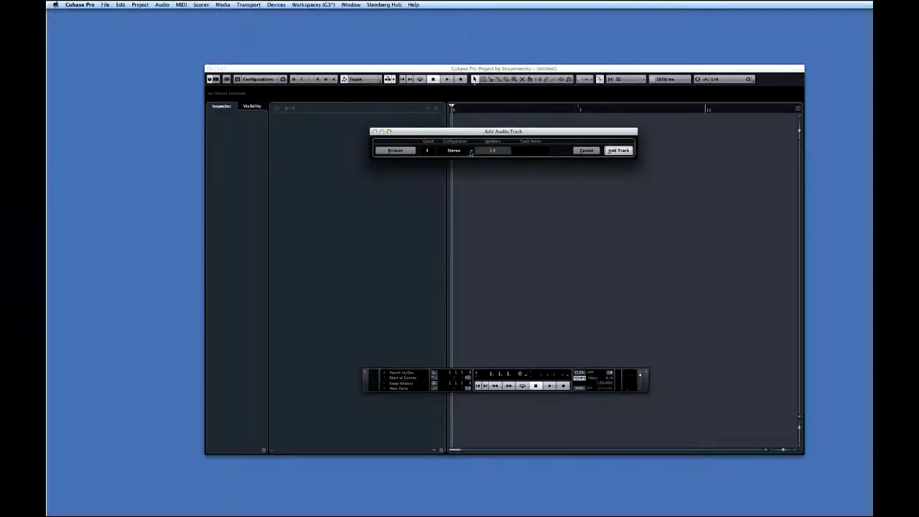
{"action": "left_click", "coordinate": [471, 152]}
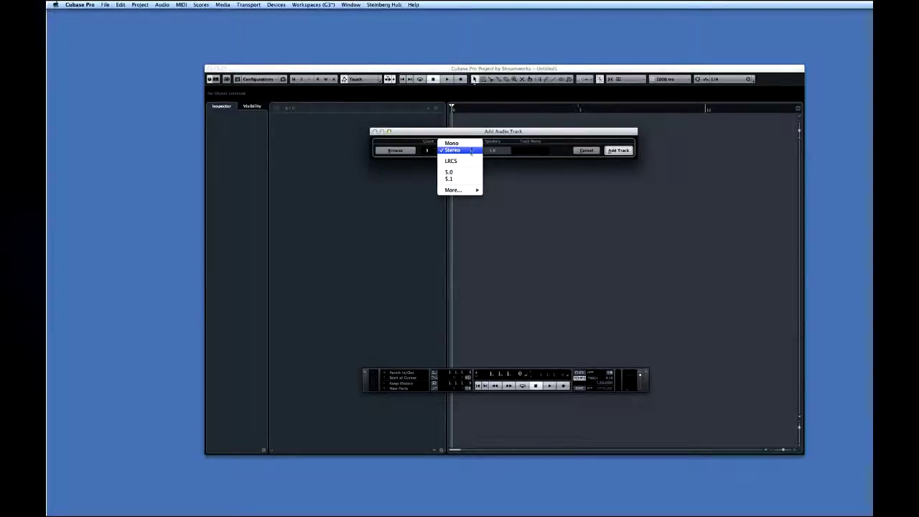
{"action": "left_click", "coordinate": [456, 142]}
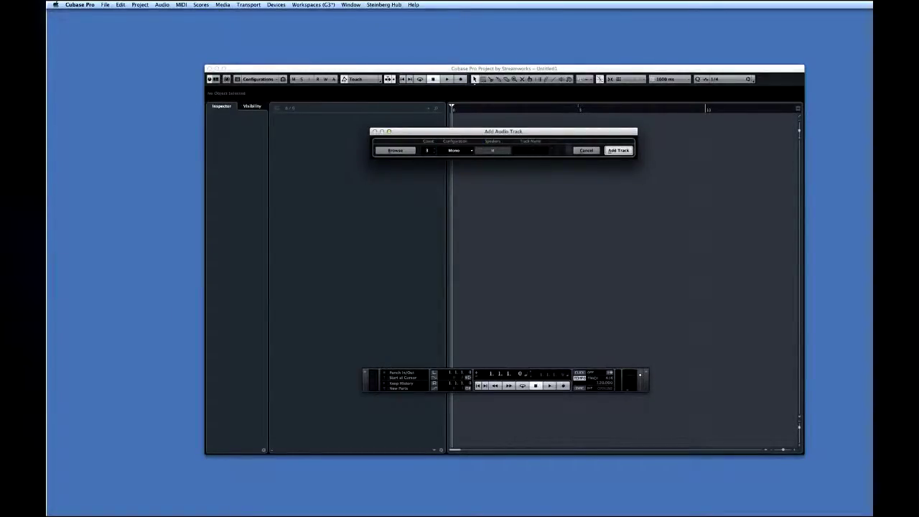
{"action": "left_click", "coordinate": [618, 150]}
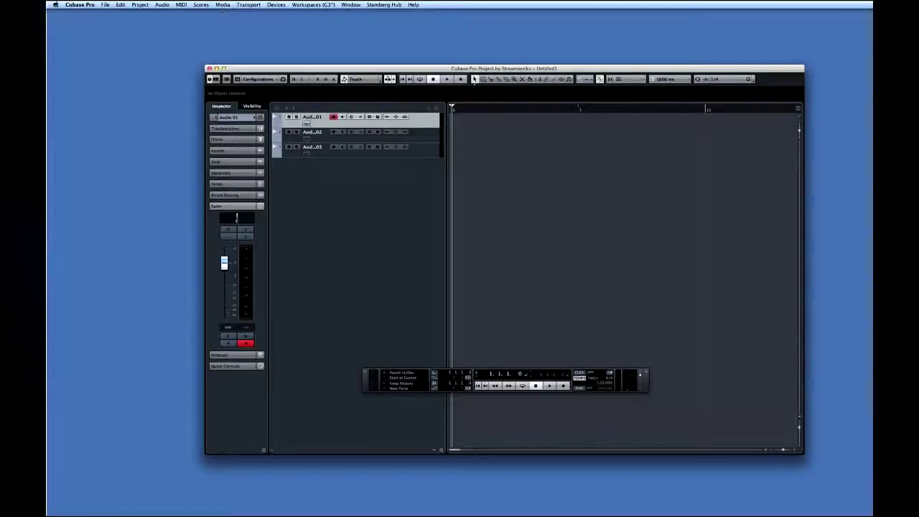
{"action": "left_click", "coordinate": [139, 5]}
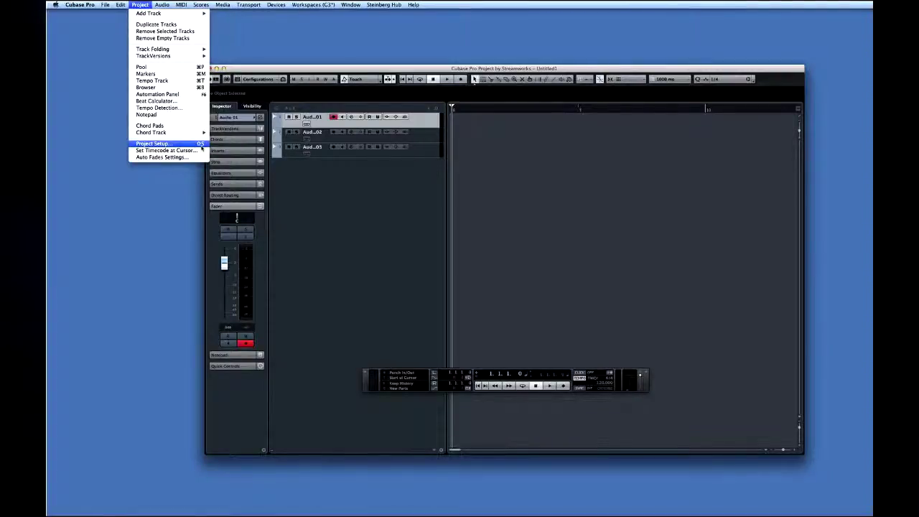
{"action": "left_click", "coordinate": [185, 104]}
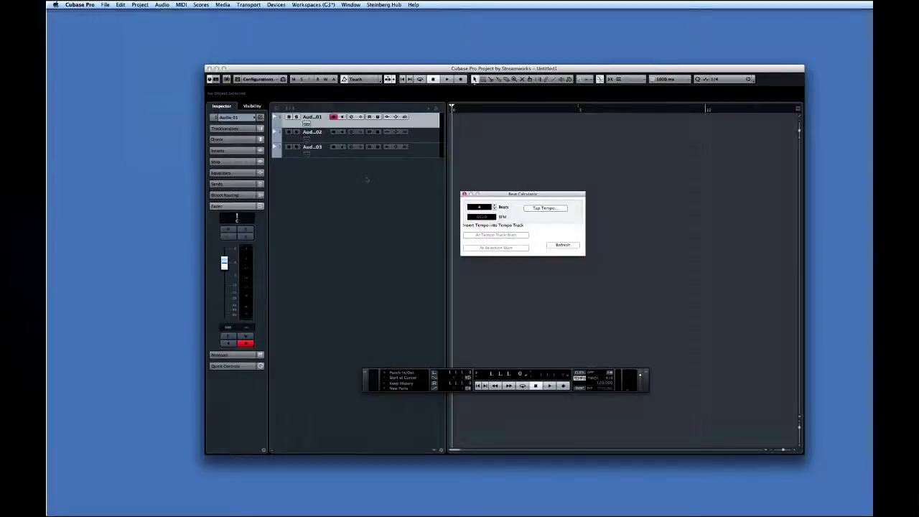
{"action": "left_click", "coordinate": [463, 194]}
{"action": "left_click", "coordinate": [140, 4]}
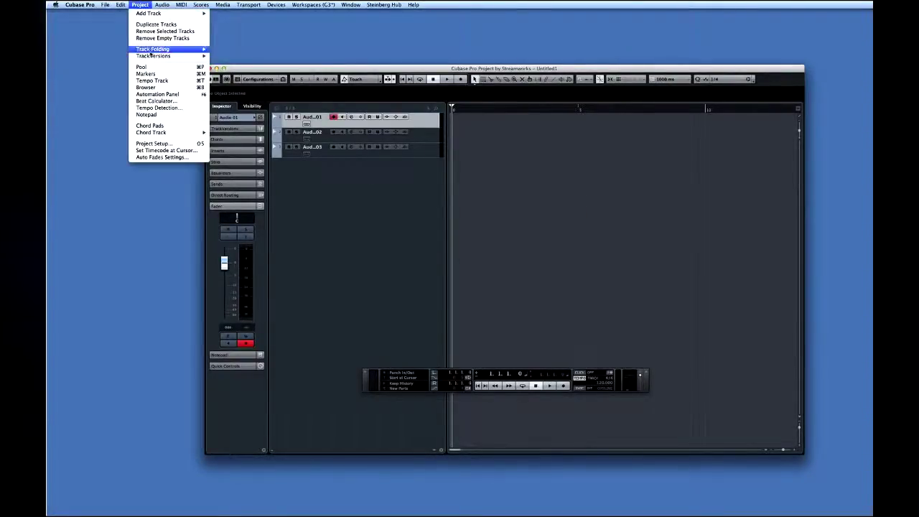
{"action": "left_click", "coordinate": [158, 116]}
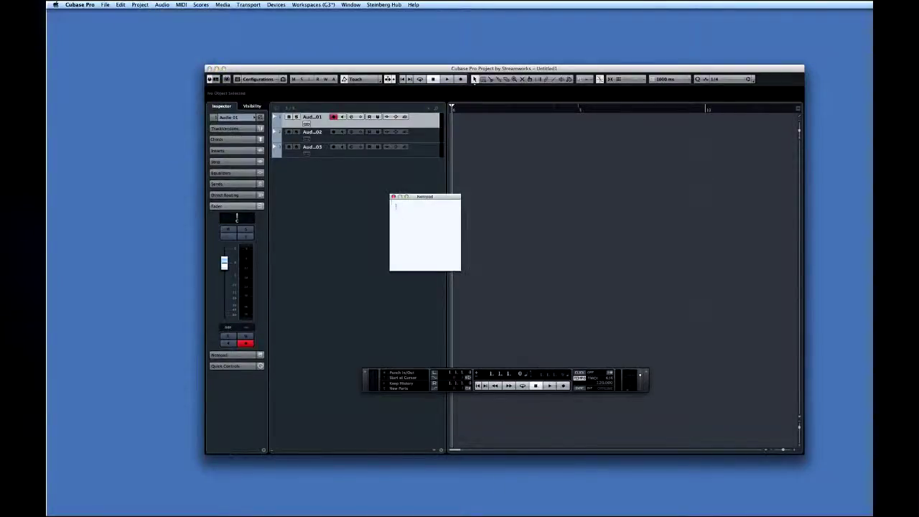
{"action": "left_click", "coordinate": [393, 197]}
{"action": "left_click", "coordinate": [140, 4]}
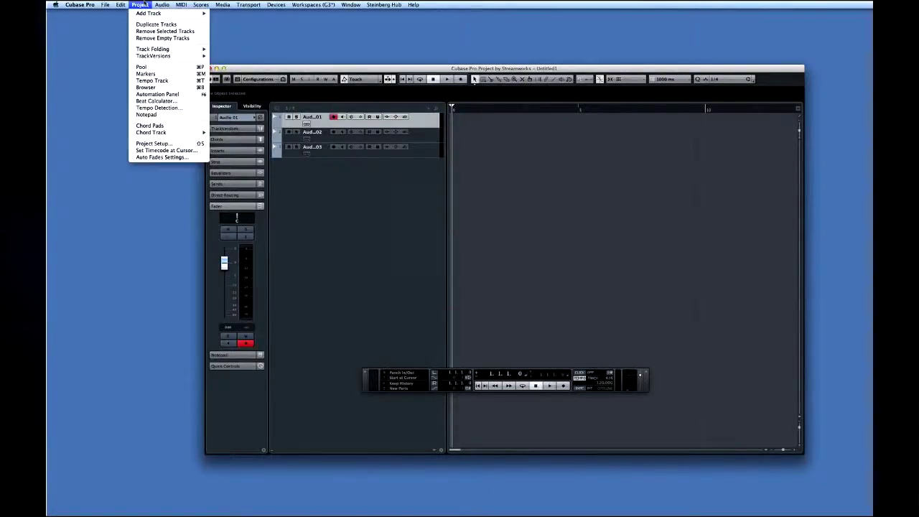
{"action": "mouse_move", "coordinate": [178, 134]}
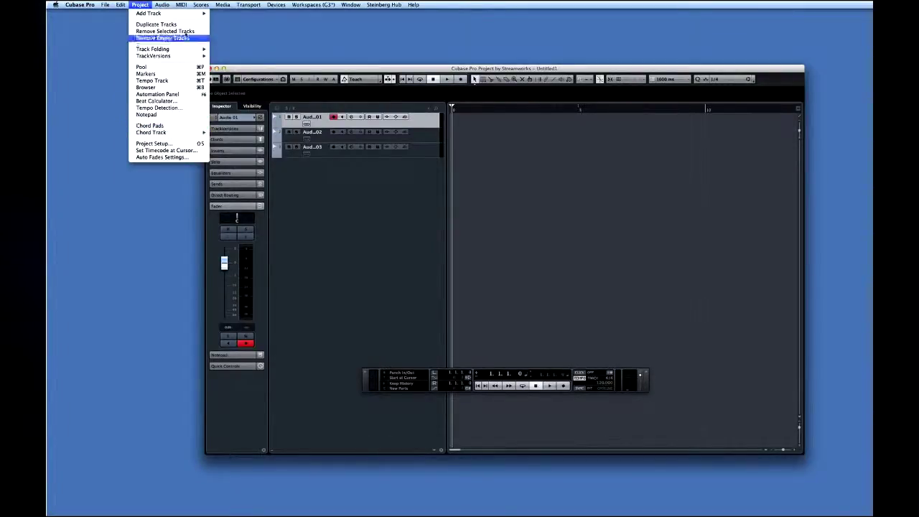
{"action": "mouse_move", "coordinate": [178, 4]}
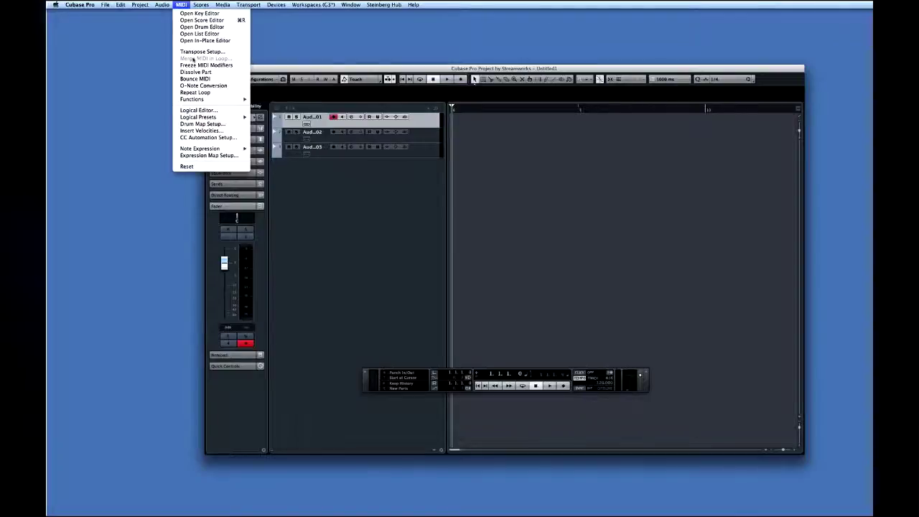
Dismiss the MIDI menu and right-click the toolbar to list its items.
{"action": "left_click", "coordinate": [564, 141]}
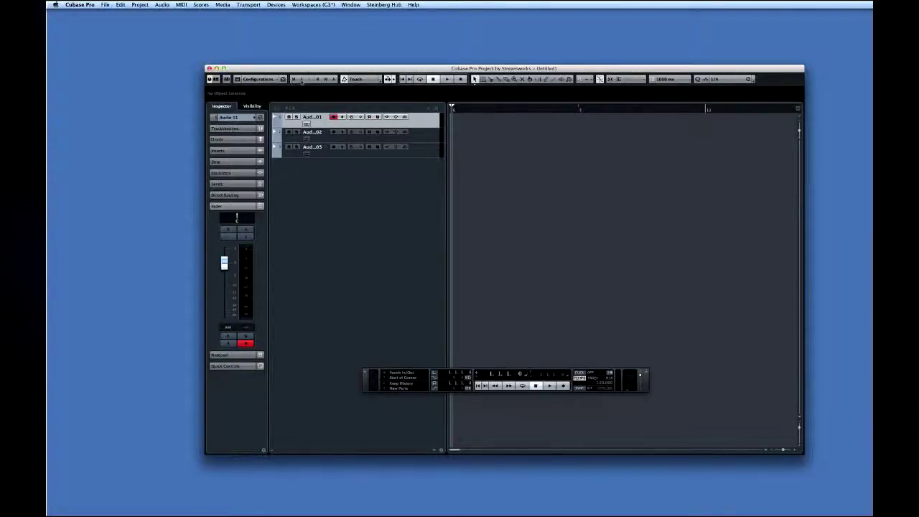
{"action": "right_click", "coordinate": [468, 77]}
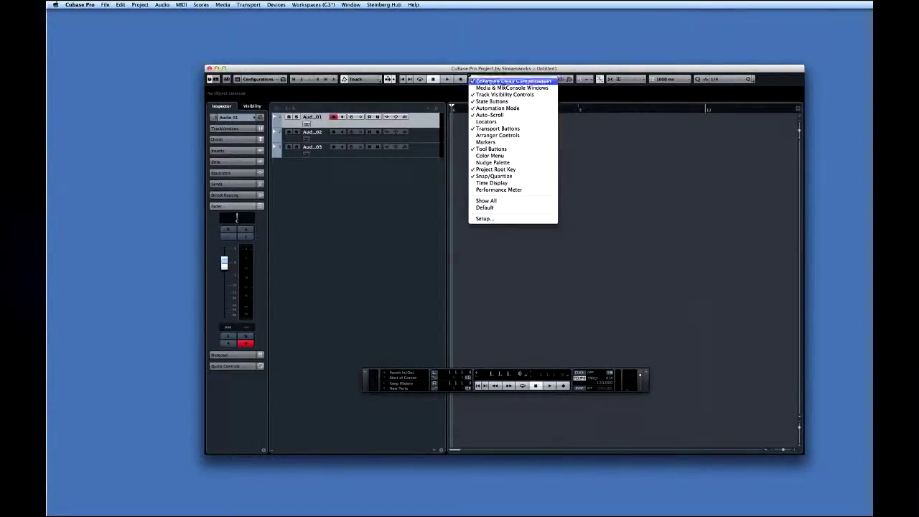
In the toolbar Setup dialog, move Automation Mode to the hidden items.
{"action": "left_click", "coordinate": [508, 219]}
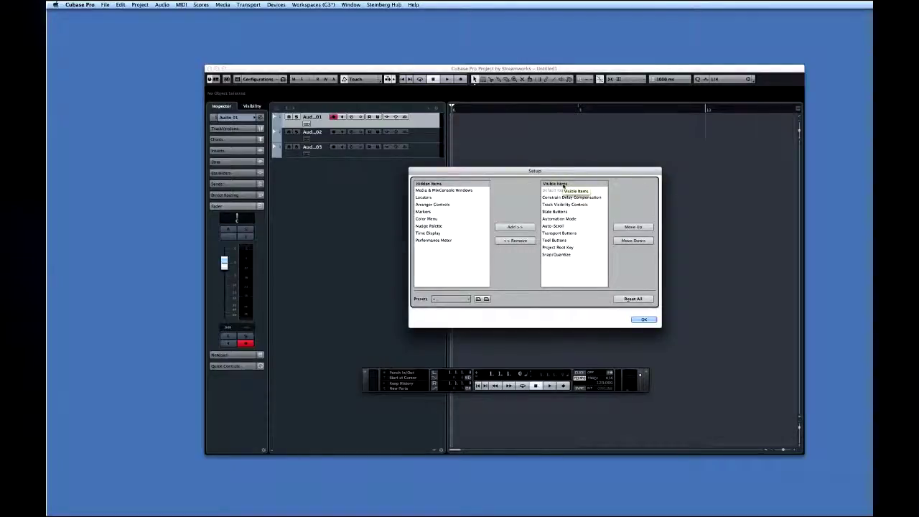
{"action": "left_click", "coordinate": [560, 219]}
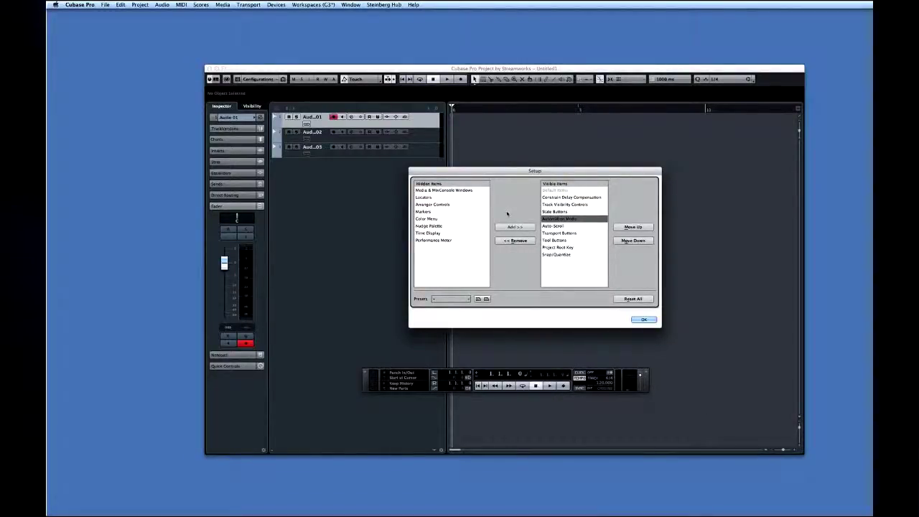
{"action": "left_click", "coordinate": [524, 243]}
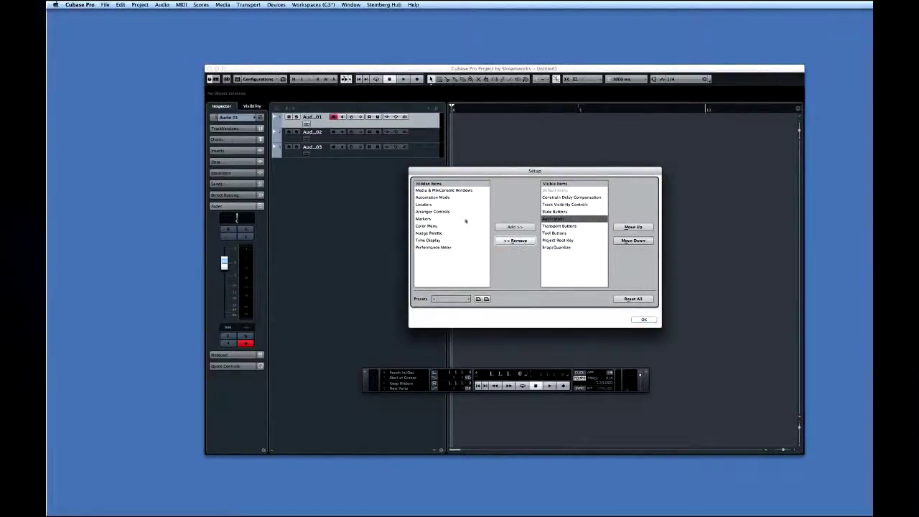
{"action": "left_click", "coordinate": [456, 199]}
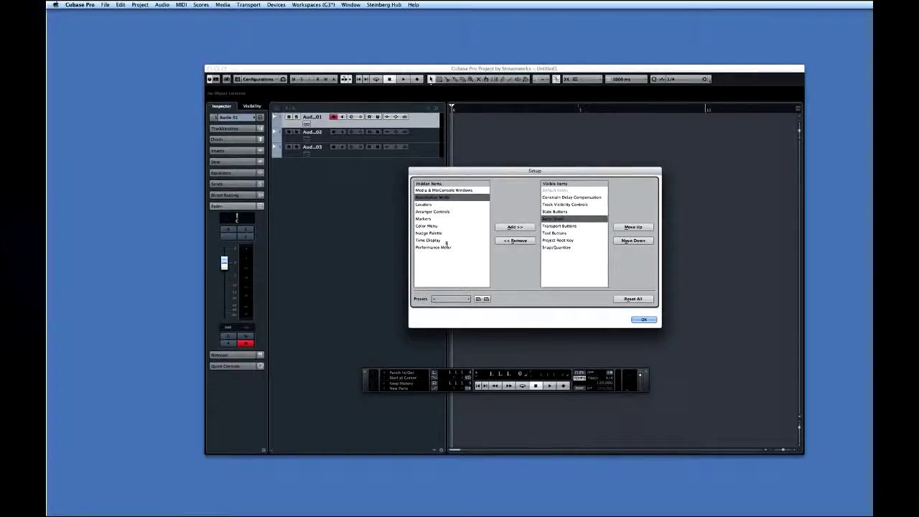
Add Time Display, position it right after Snap/Quantize, and confirm with OK.
{"action": "left_click", "coordinate": [431, 240]}
{"action": "left_click", "coordinate": [515, 227]}
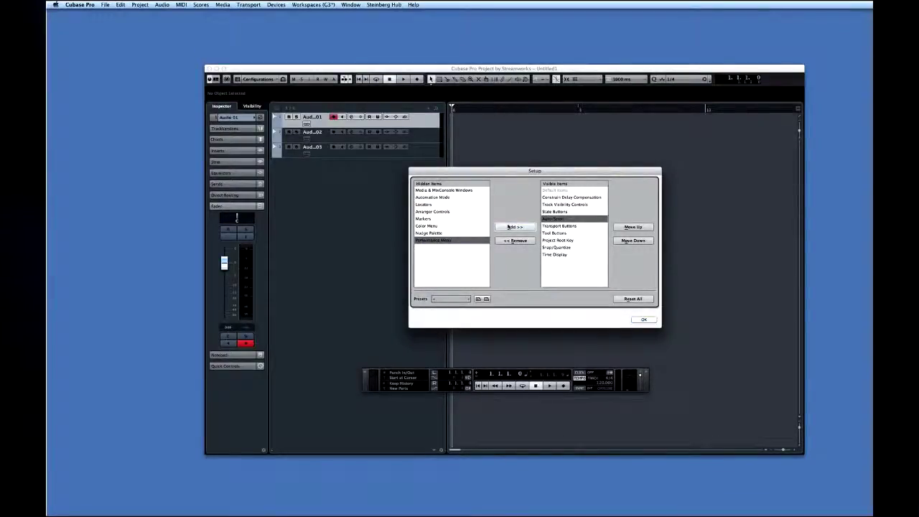
{"action": "left_click", "coordinate": [633, 227]}
{"action": "left_click", "coordinate": [633, 227]}
{"action": "left_click", "coordinate": [633, 227]}
{"action": "left_click", "coordinate": [633, 227]}
{"action": "left_click", "coordinate": [623, 240]}
{"action": "left_click", "coordinate": [624, 241]}
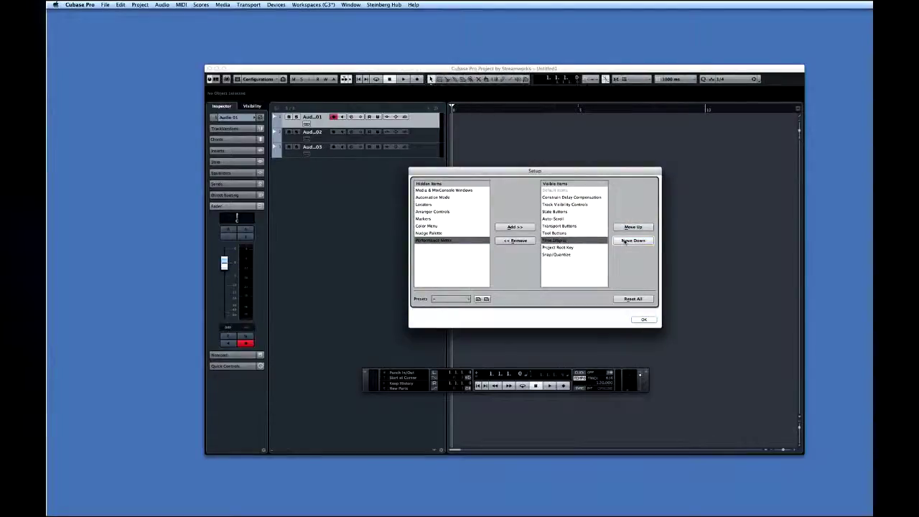
{"action": "left_click", "coordinate": [624, 241]}
{"action": "left_click", "coordinate": [624, 242]}
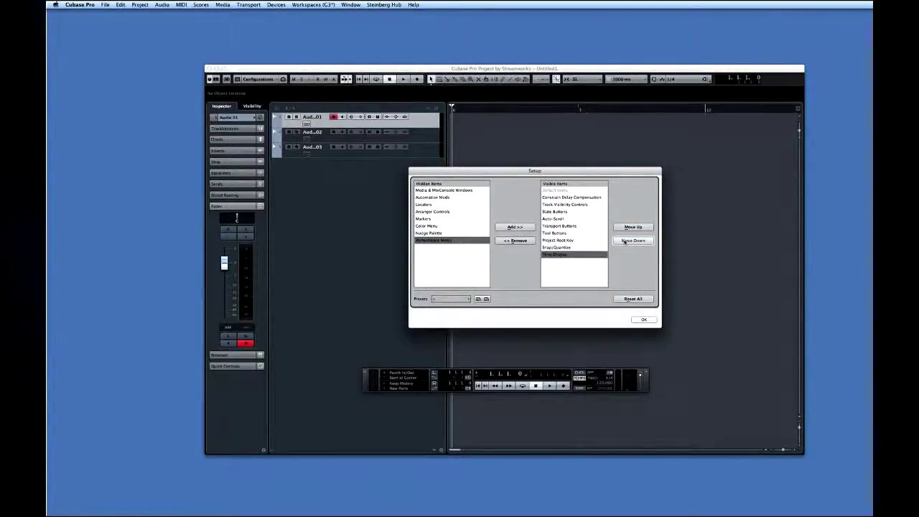
{"action": "left_click", "coordinate": [641, 320]}
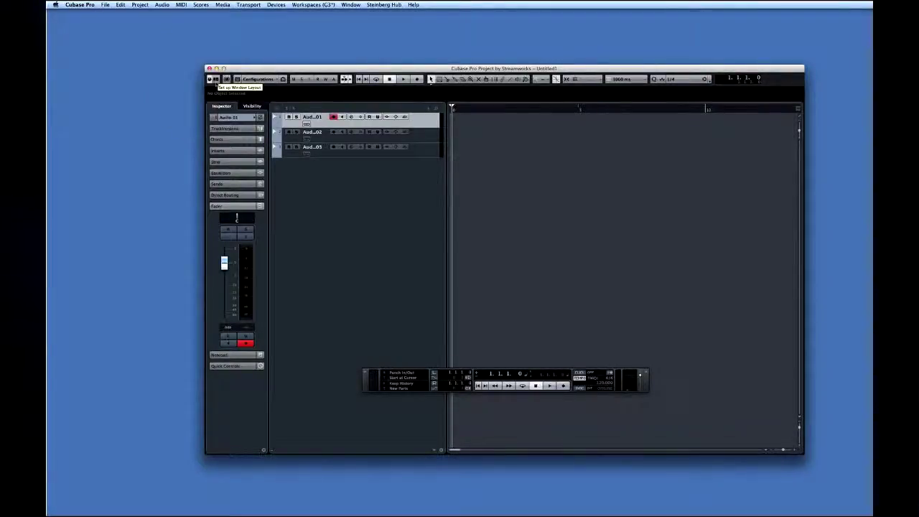
{"action": "left_click", "coordinate": [215, 79]}
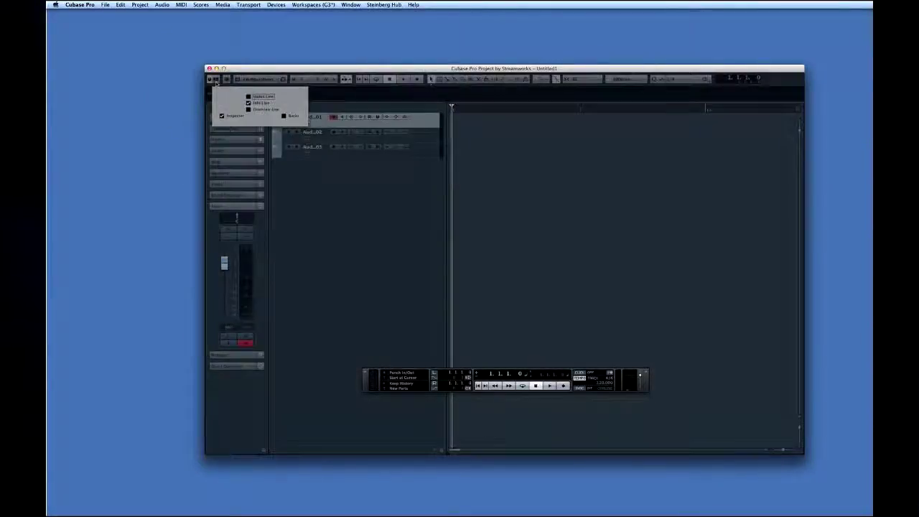
Tick Overview Line, Status Line and Racks in the window layout options.
{"action": "left_click", "coordinate": [249, 109]}
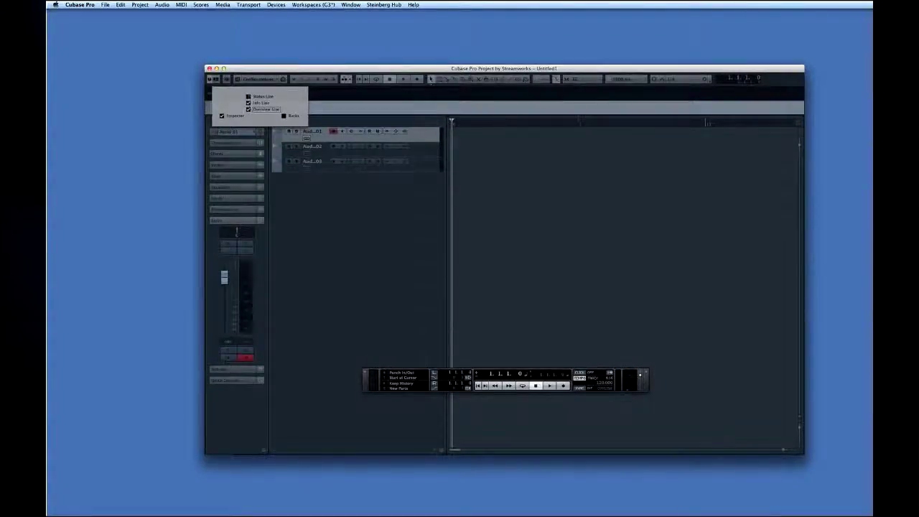
{"action": "left_click", "coordinate": [262, 96]}
{"action": "left_click", "coordinate": [284, 116]}
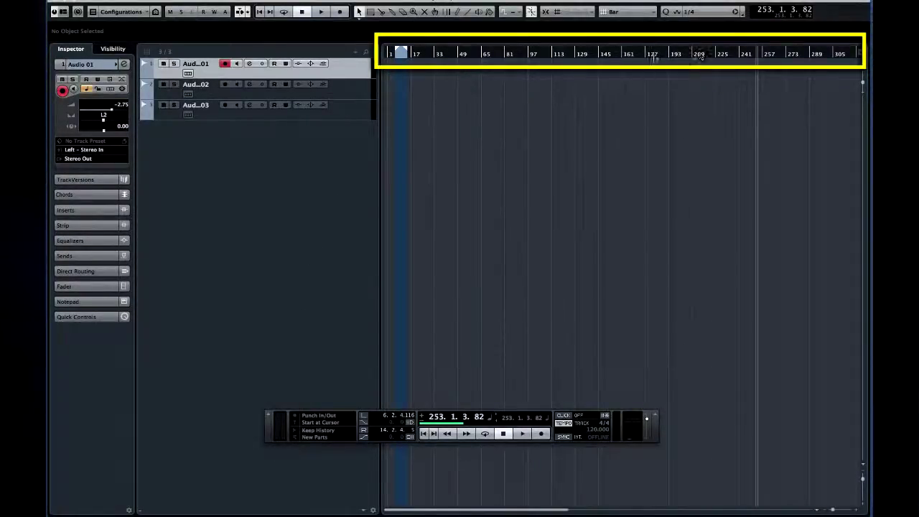
Switch the ruler's time format to Seconds, then to Timecode.
{"action": "right_click", "coordinate": [530, 56]}
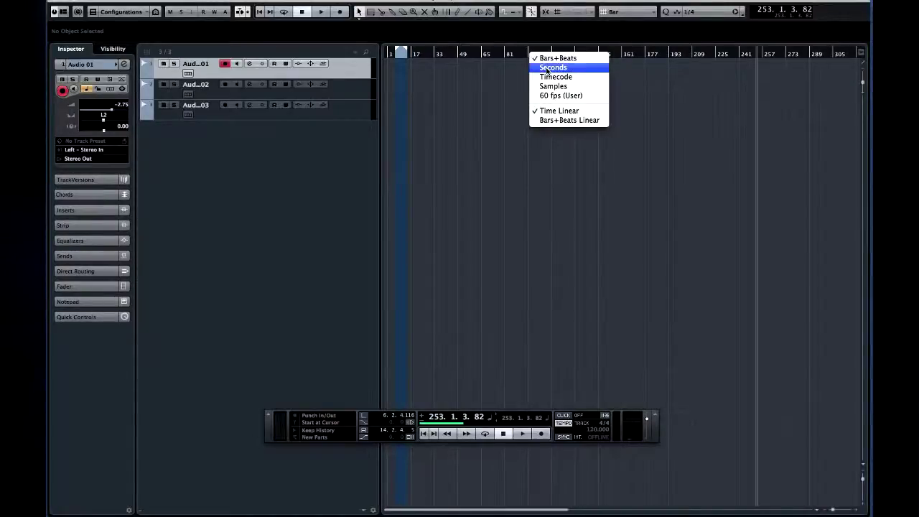
{"action": "left_click", "coordinate": [552, 67]}
{"action": "right_click", "coordinate": [546, 52]}
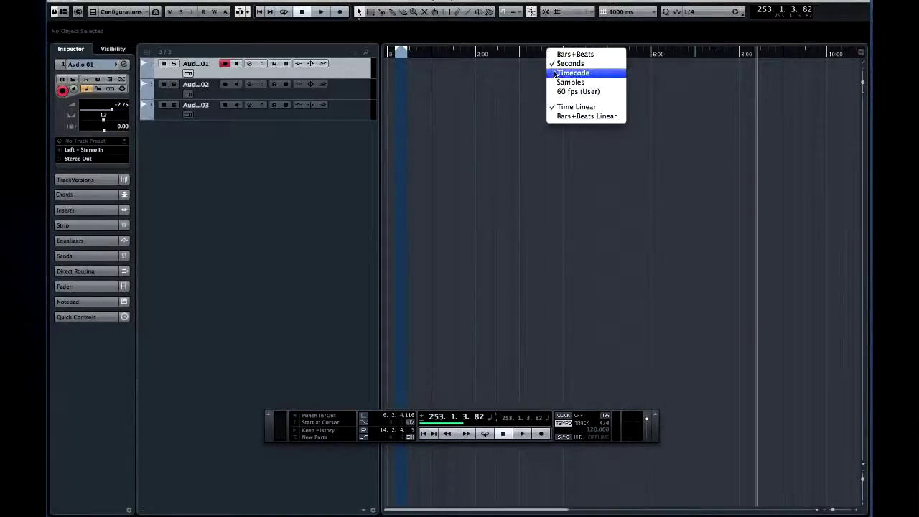
{"action": "left_click", "coordinate": [557, 72]}
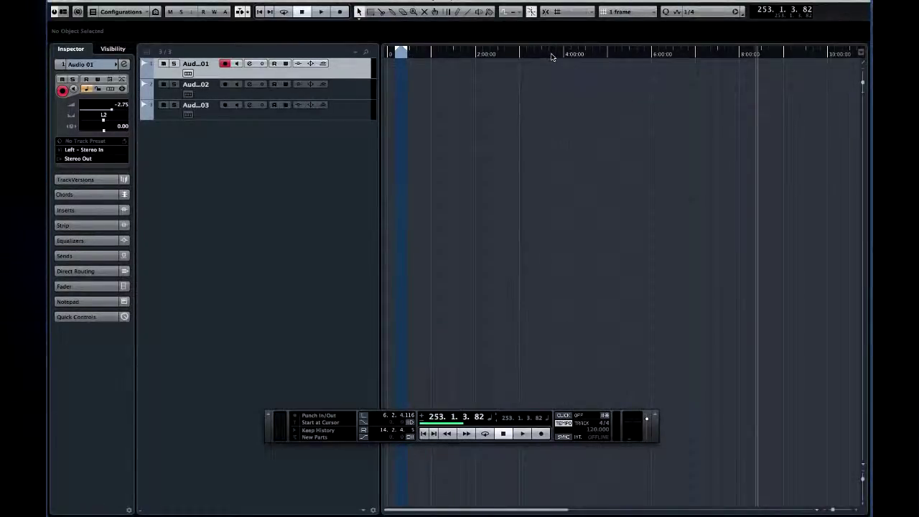
Move the project cursor to several points, then zoom in on the project's opening stretch.
{"action": "left_click", "coordinate": [552, 55]}
{"action": "left_click", "coordinate": [454, 56]}
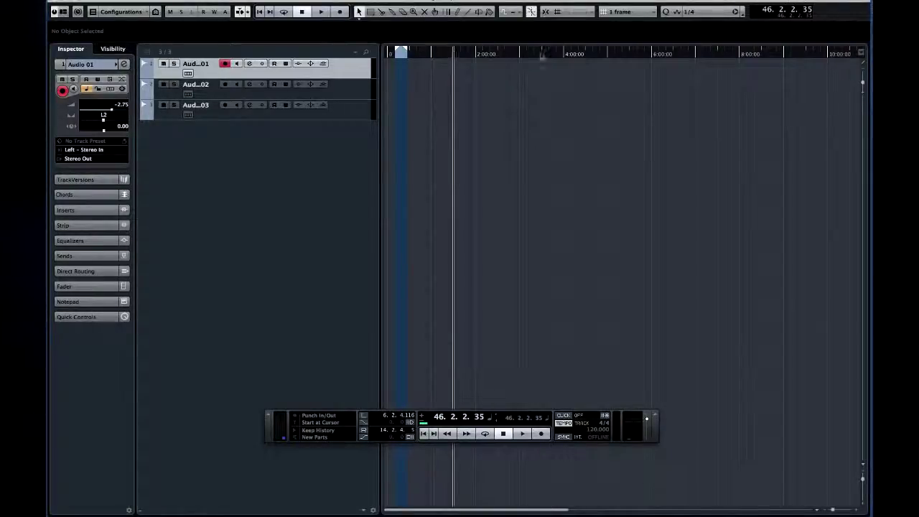
{"action": "left_click", "coordinate": [609, 54]}
{"action": "left_click", "coordinate": [559, 54]}
{"action": "left_click", "coordinate": [523, 55]}
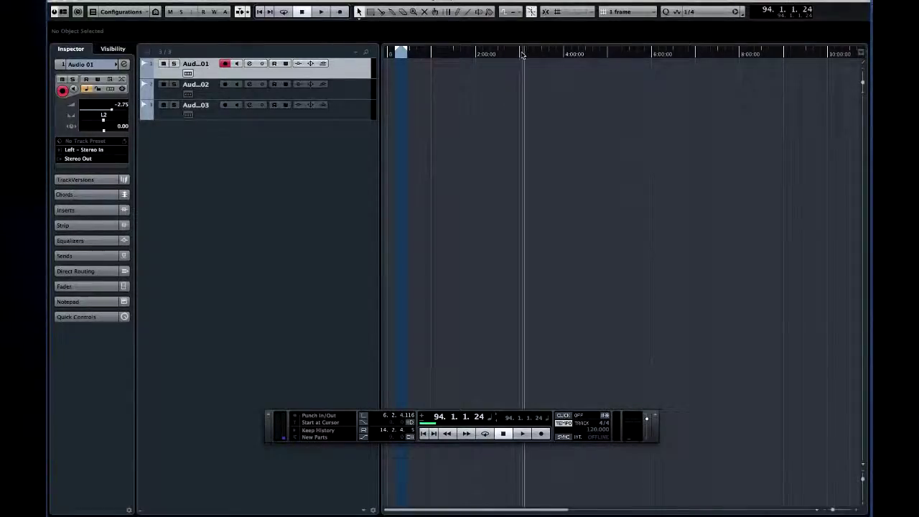
{"action": "left_click", "coordinate": [501, 55]}
{"action": "mouse_move", "coordinate": [501, 54]}
{"action": "left_mouse_down"}
{"action": "mouse_move", "coordinate": [503, 94]}
{"action": "mouse_move", "coordinate": [497, 65]}
{"action": "left_mouse_up"}
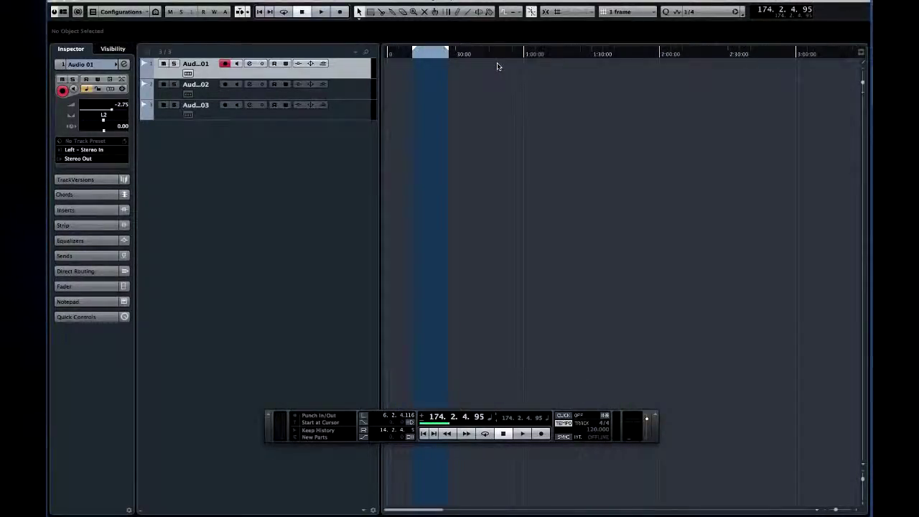
Set the locators from 1. 1. 1. 0 to 60. 1. 4. 17, correcting a reversed red range.
{"action": "left_click", "coordinate": [401, 51]}
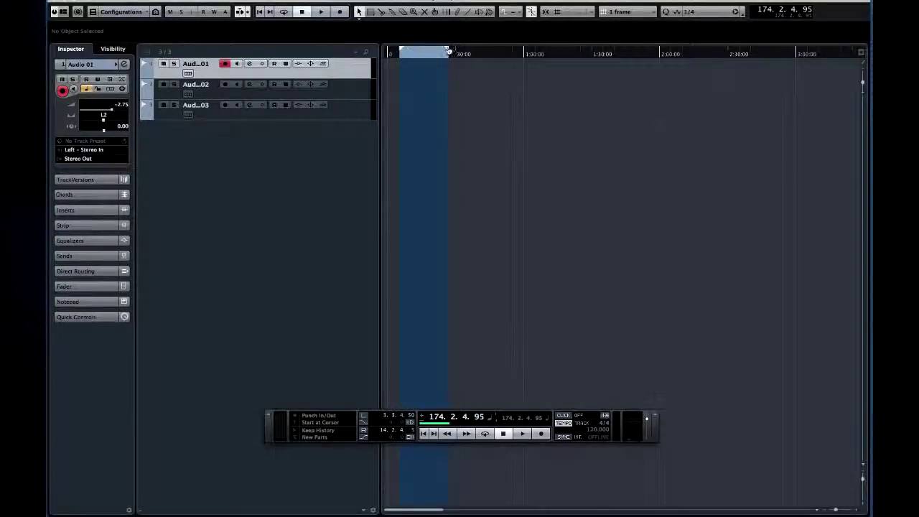
{"action": "left_click_drag", "start_coordinate": [431, 52], "coordinate": [658, 54]}
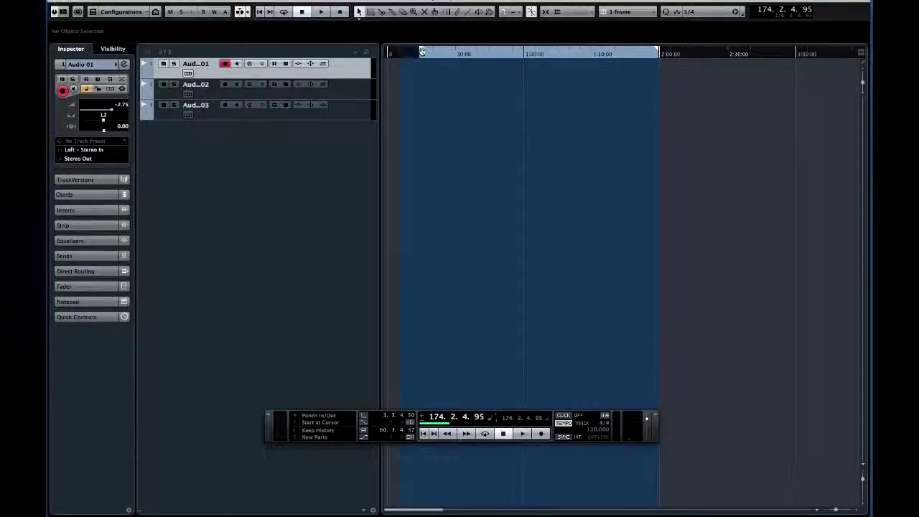
{"action": "left_click_drag", "start_coordinate": [449, 54], "coordinate": [392, 56]}
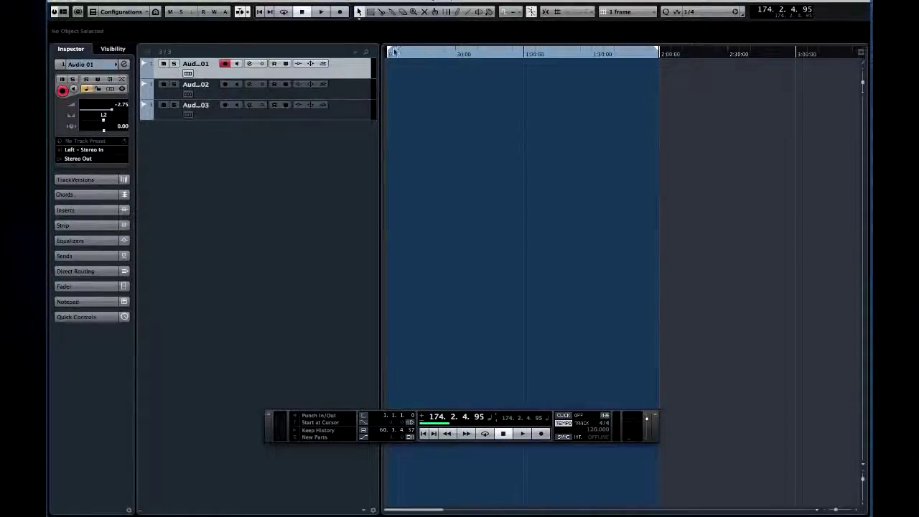
{"action": "left_click_drag", "start_coordinate": [390, 51], "coordinate": [762, 54]}
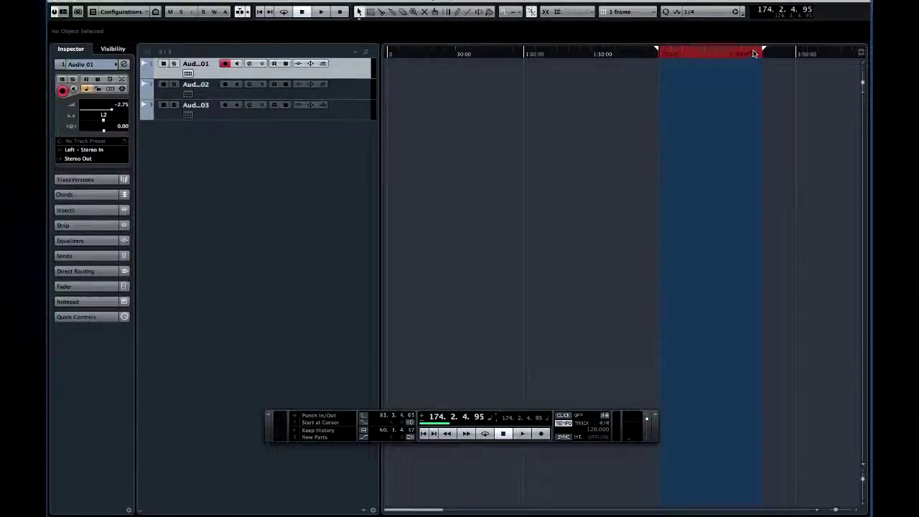
{"action": "left_click_drag", "start_coordinate": [763, 50], "coordinate": [387, 49]}
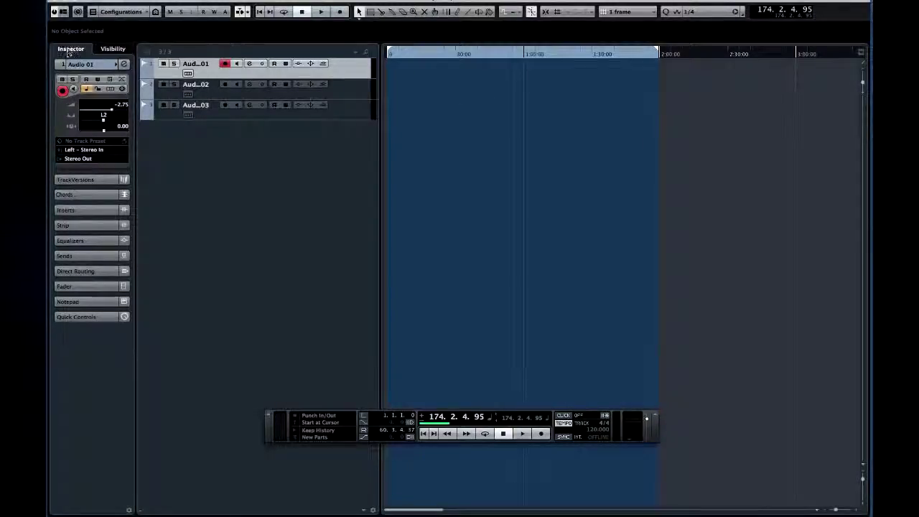
Expand Audio 01's Inspector sections: track versions, channel strip, sends, direct routing, and fader.
{"action": "left_click", "coordinate": [74, 179]}
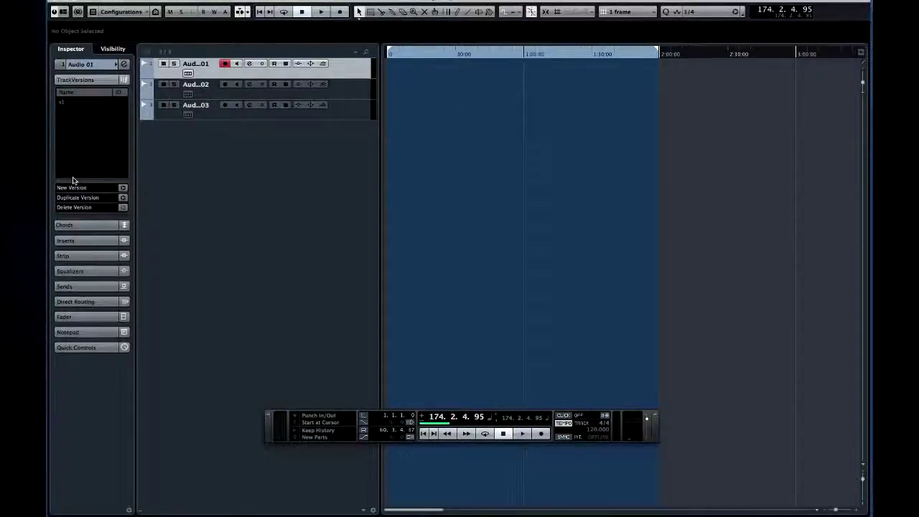
{"action": "left_click", "coordinate": [81, 254]}
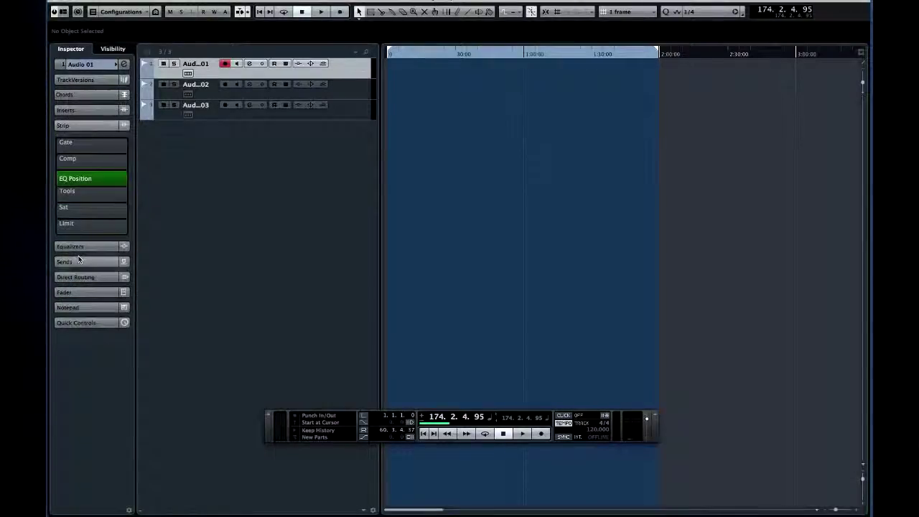
{"action": "left_click", "coordinate": [79, 262]}
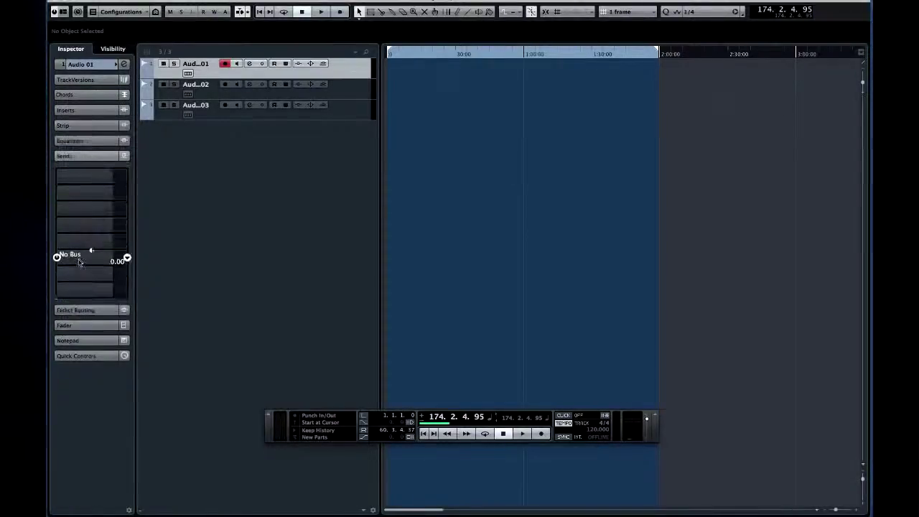
{"action": "left_click", "coordinate": [89, 310]}
{"action": "left_click", "coordinate": [91, 327]}
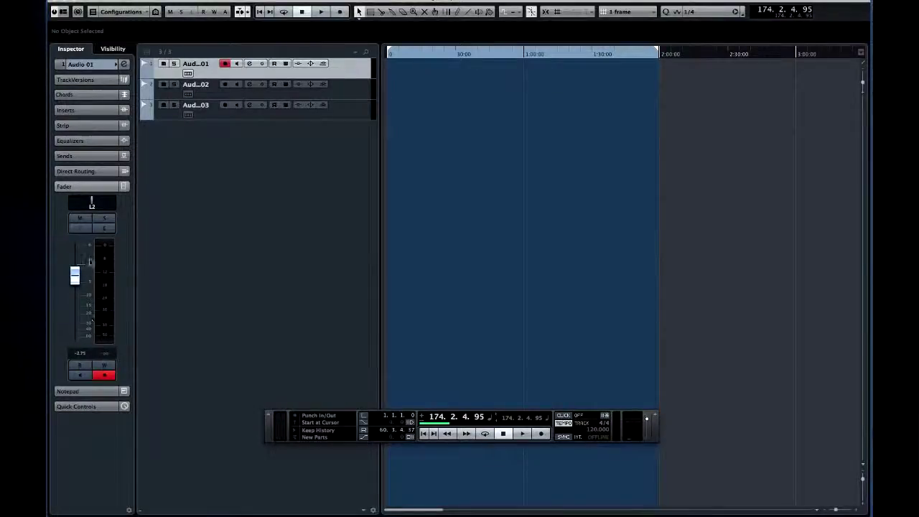
Collapse direct routing and re-expand Audio 01's main track settings section.
{"action": "left_click", "coordinate": [92, 173]}
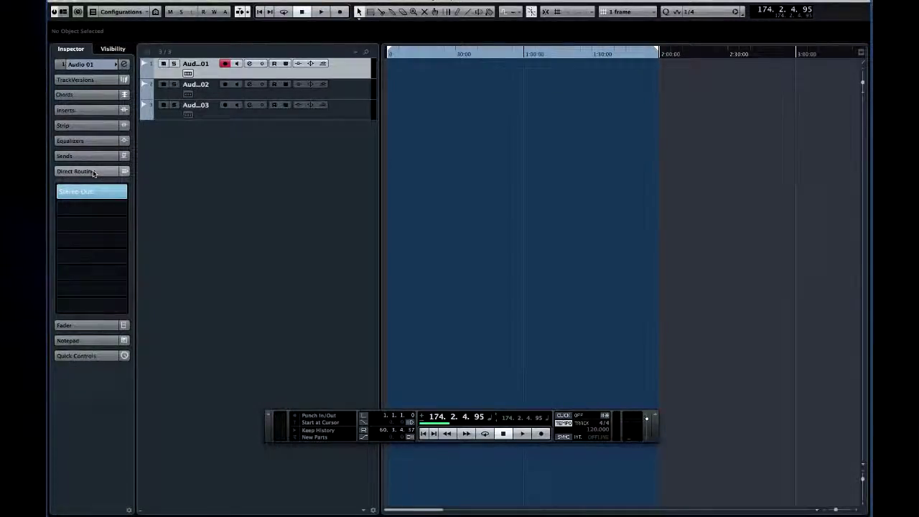
{"action": "left_click", "coordinate": [107, 173]}
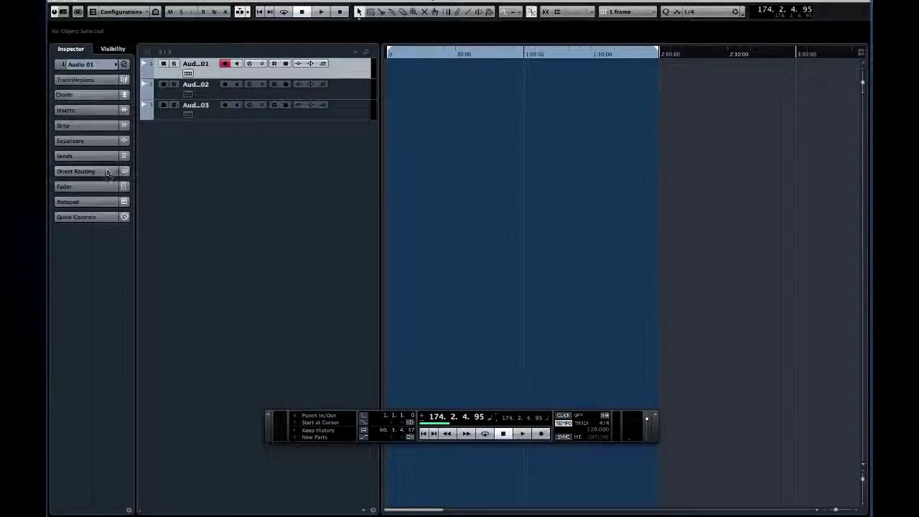
{"action": "left_click", "coordinate": [104, 65]}
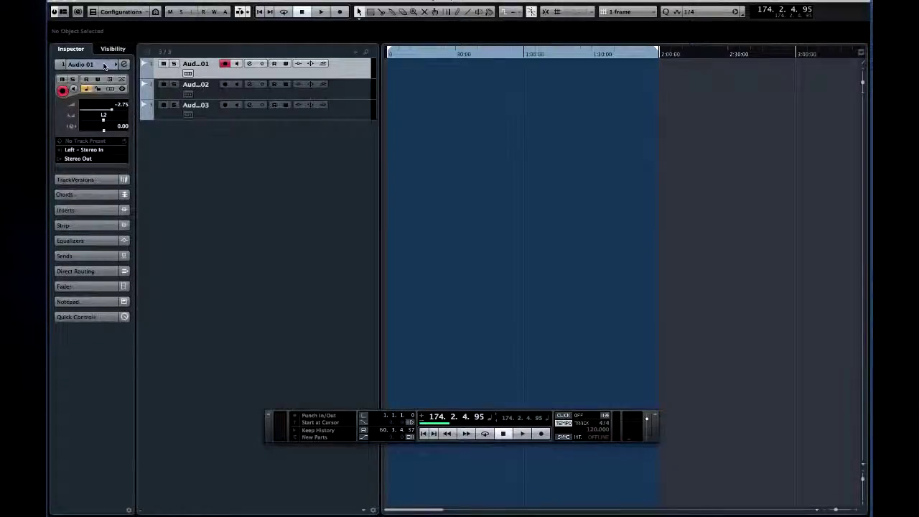
Toggle Audio 01's solo on and off, then set its volume to -7.23 dB and pan to L13.
{"action": "left_click", "coordinate": [72, 79]}
{"action": "left_click", "coordinate": [72, 79]}
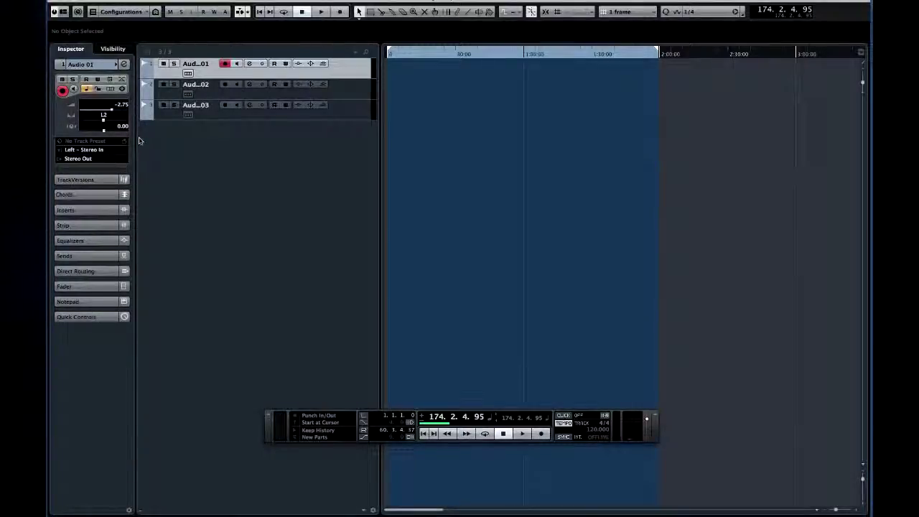
{"action": "left_click_drag", "start_coordinate": [111, 112], "coordinate": [102, 133]}
Review Audio 01's input and output bus choices, keeping Left - Stereo In and Stereo Out.
{"action": "left_click", "coordinate": [104, 150]}
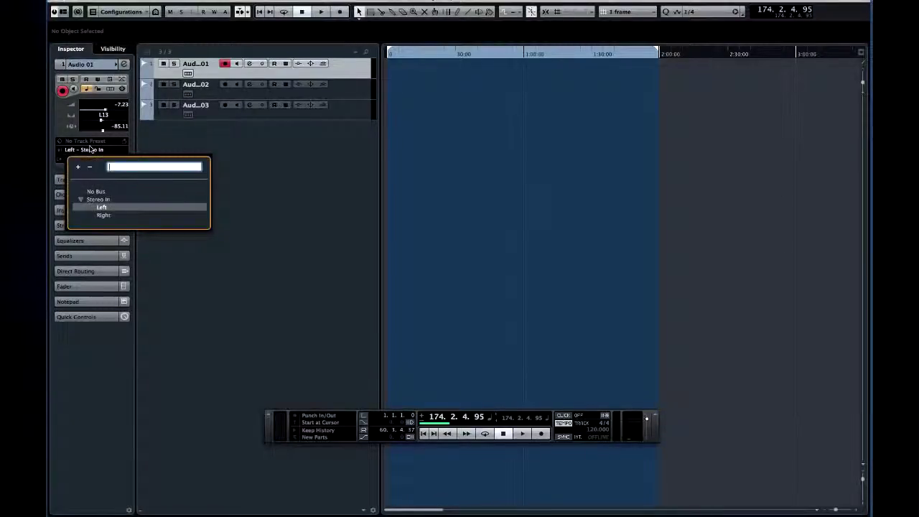
{"action": "left_click", "coordinate": [65, 160]}
{"action": "left_click", "coordinate": [79, 159]}
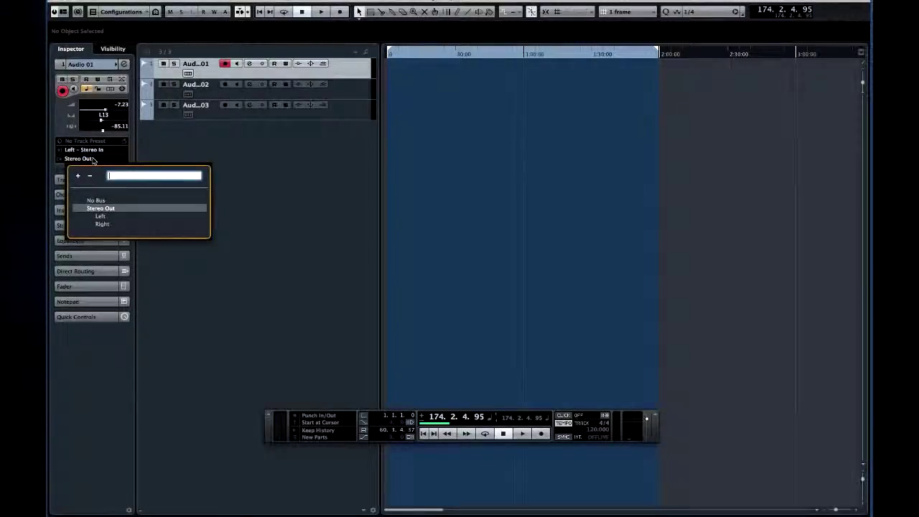
{"action": "left_click", "coordinate": [172, 153]}
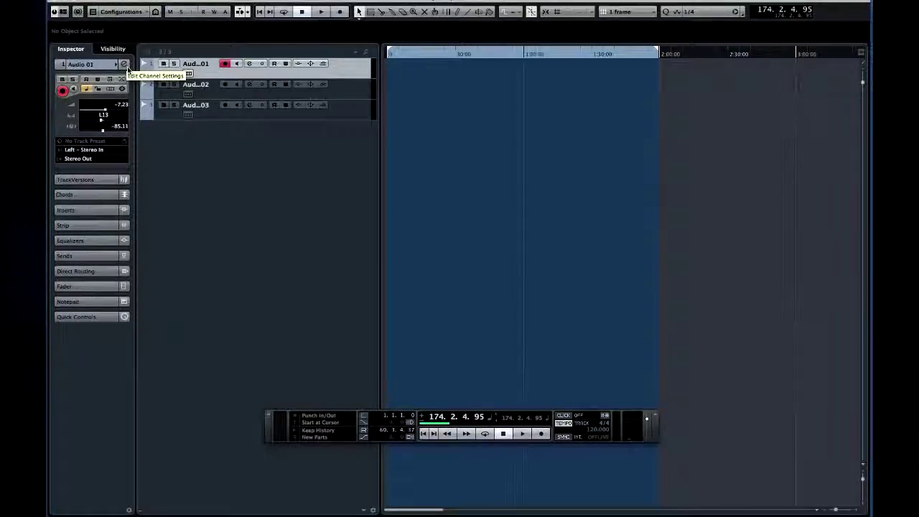
{"action": "left_click", "coordinate": [127, 66]}
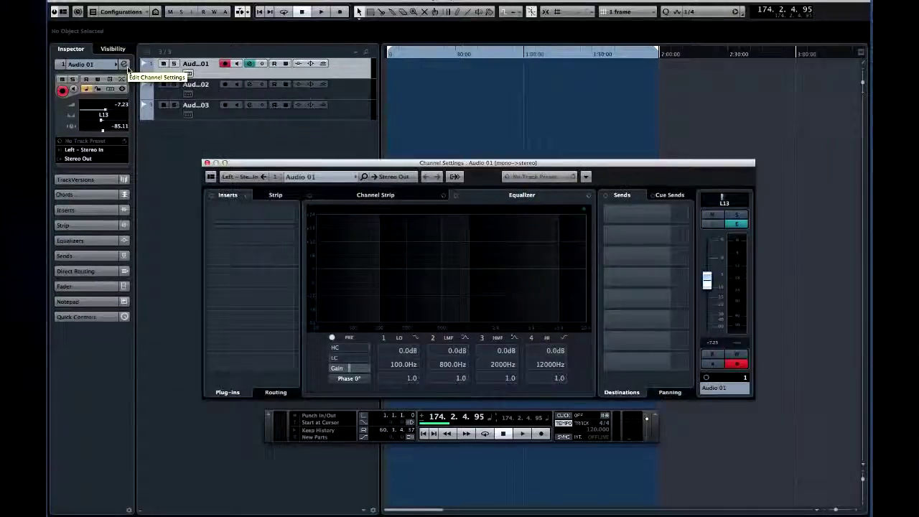
{"action": "left_click", "coordinate": [207, 163]}
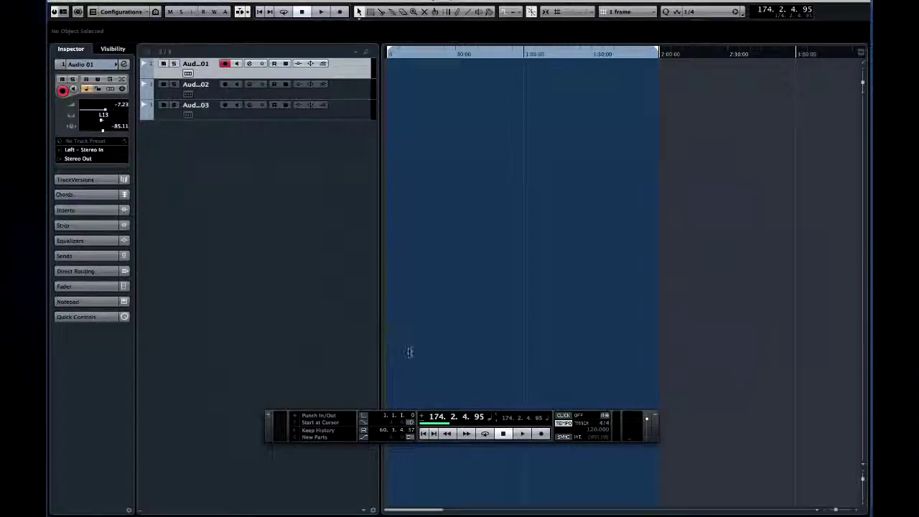
Shrink the project window so the desktop shows around it, and adjust track row height.
{"action": "mouse_move", "coordinate": [426, 509]}
{"action": "left_mouse_down"}
{"action": "mouse_move", "coordinate": [470, 509]}
{"action": "mouse_move", "coordinate": [429, 510]}
{"action": "left_mouse_up"}
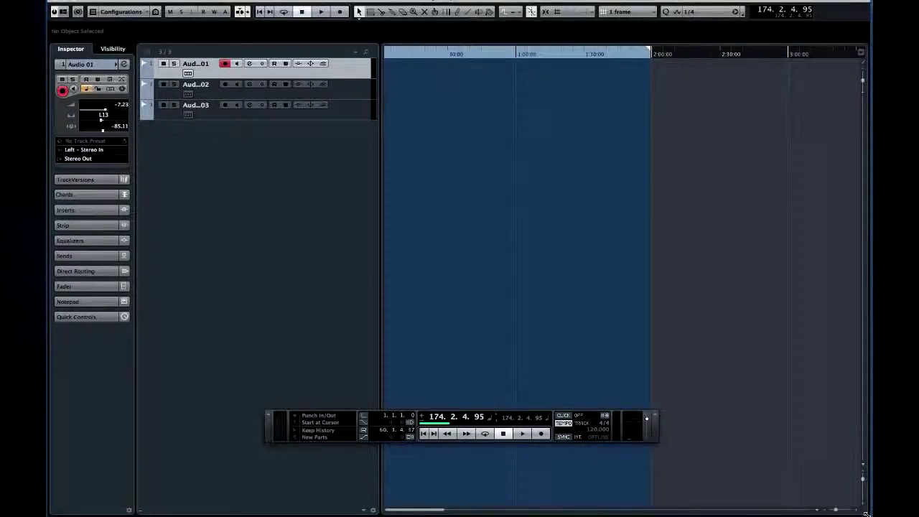
{"action": "left_click_drag", "start_coordinate": [867, 514], "coordinate": [817, 497]}
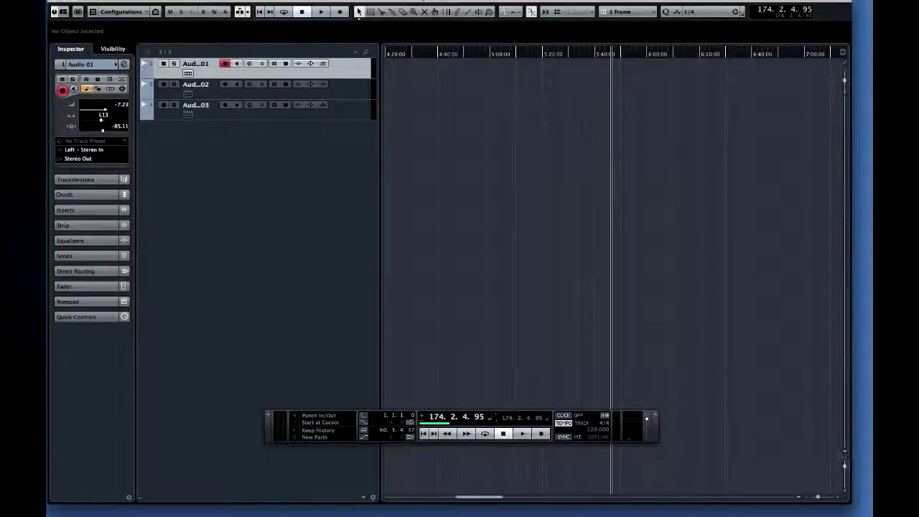
{"action": "left_click_drag", "start_coordinate": [844, 465], "coordinate": [844, 472]}
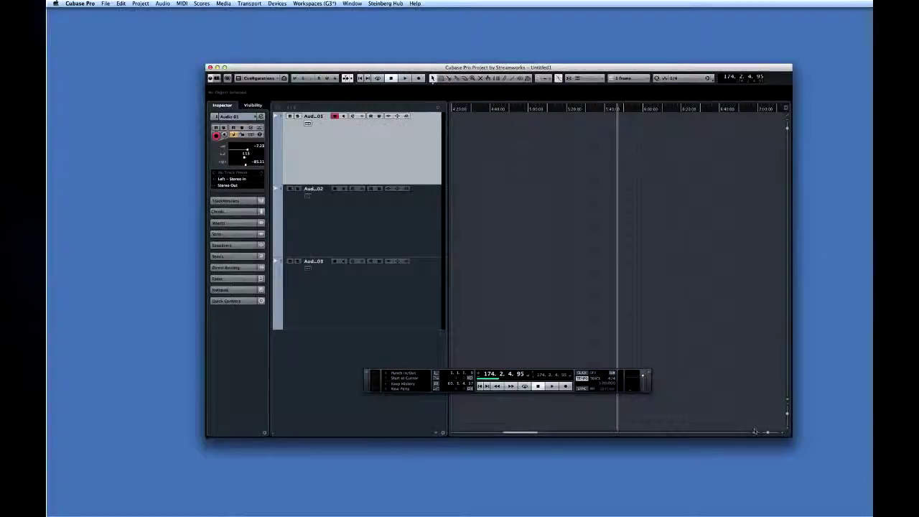
Set all three tracks to single-row height with Zoom Tracks 1 Row.
{"action": "left_click", "coordinate": [754, 433]}
{"action": "left_click", "coordinate": [784, 408]}
{"action": "left_click", "coordinate": [788, 401]}
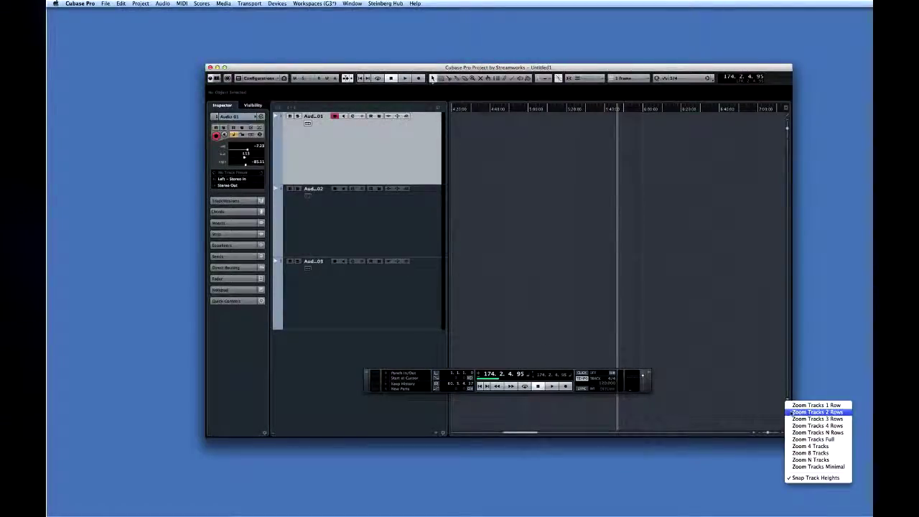
{"action": "left_click", "coordinate": [819, 406]}
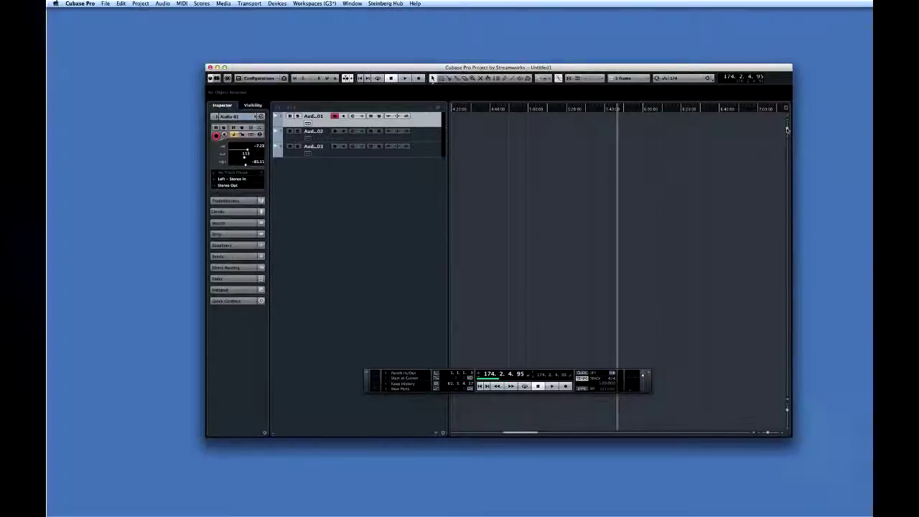